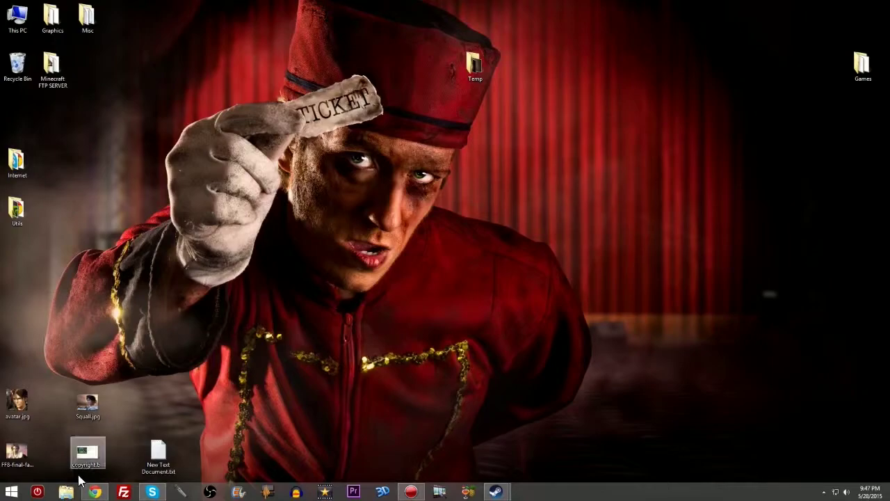
- Switch to Chrome and view the VideoPad download page and the Xara 3D Heading Maker page
mouse_move(97, 492)
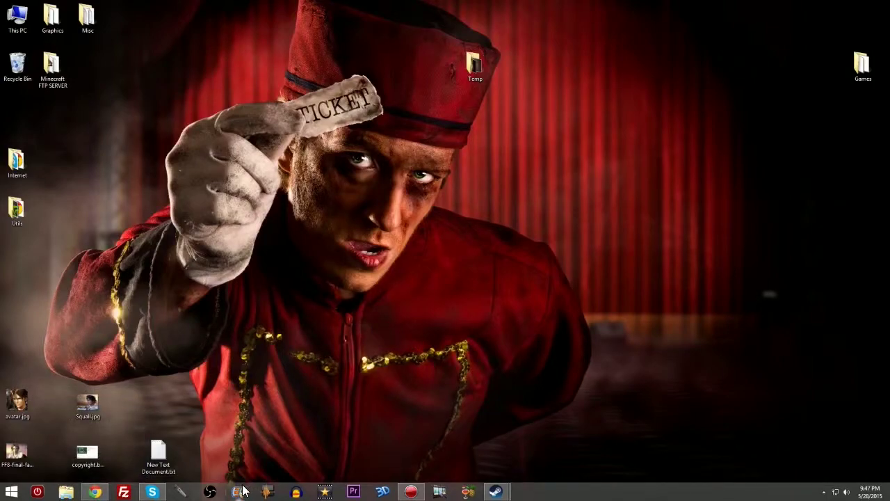
left_click(96, 493)
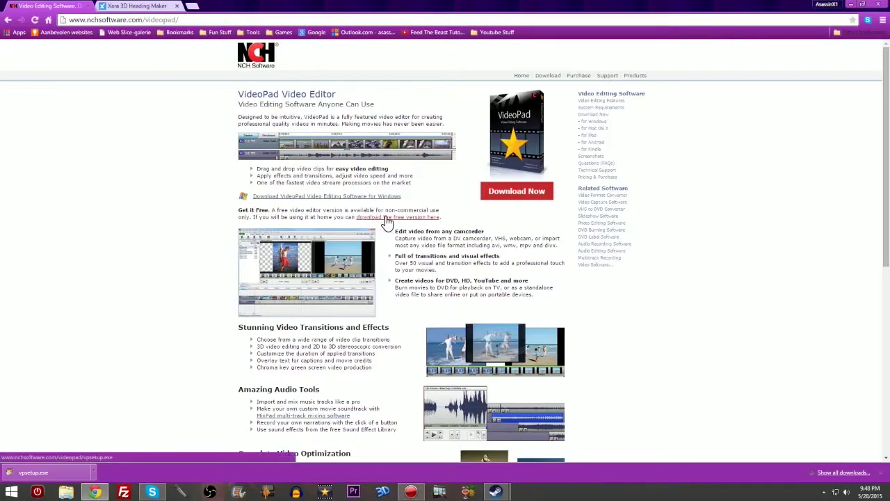
left_click(174, 21)
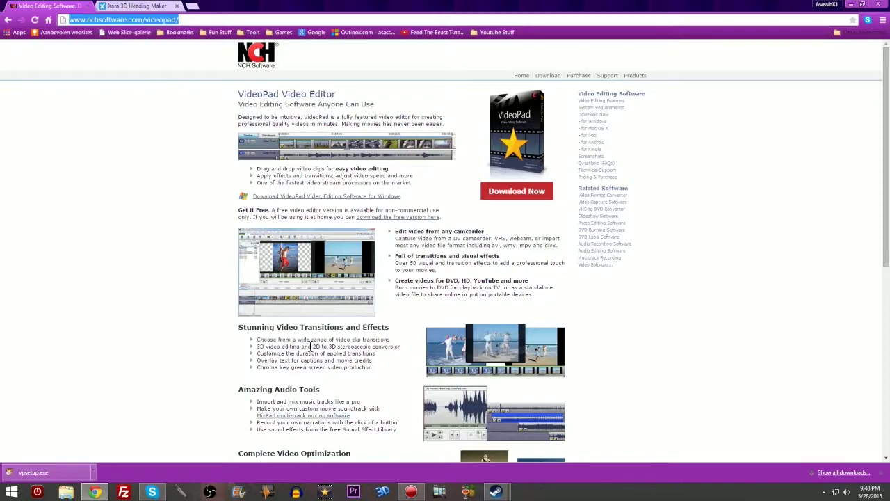
left_click(132, 7)
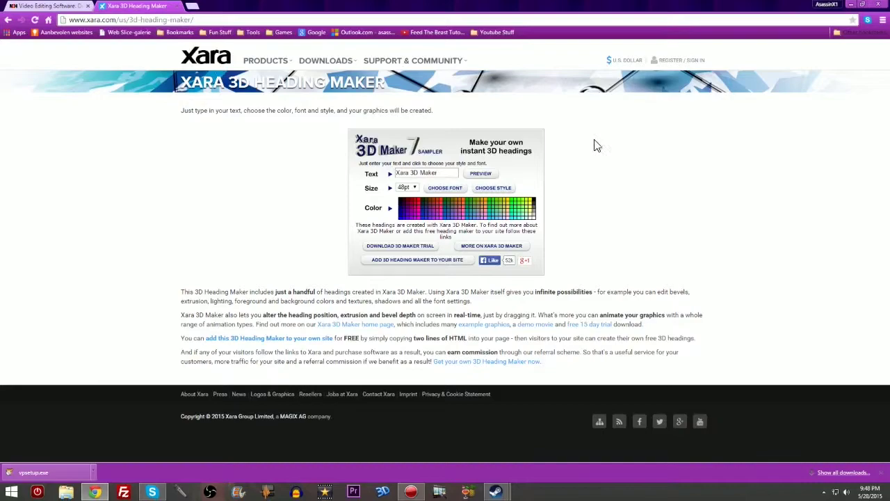
- Launch VideoPad, certify non-commercial home use, and create a new project in a maximized window
left_click(324, 492)
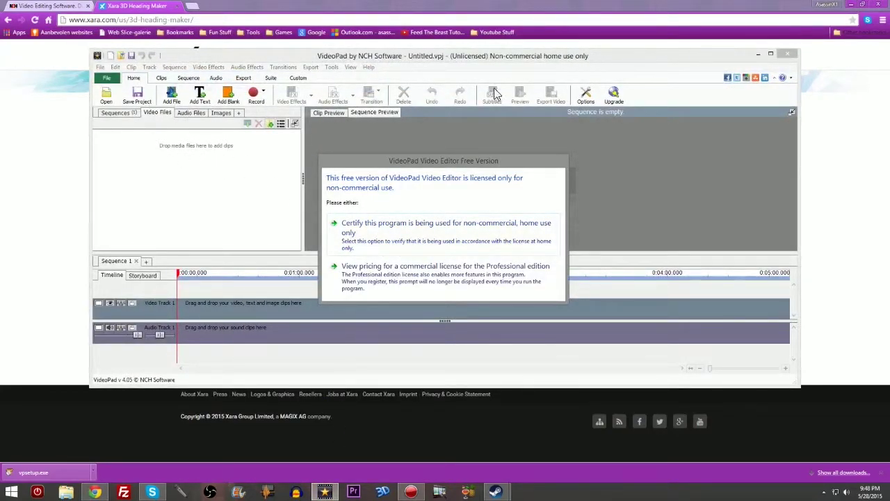
left_click(397, 241)
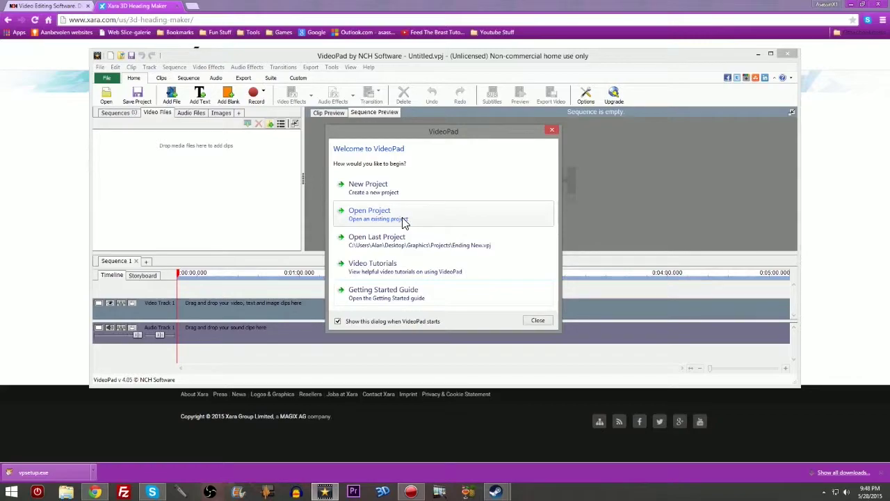
left_click(386, 189)
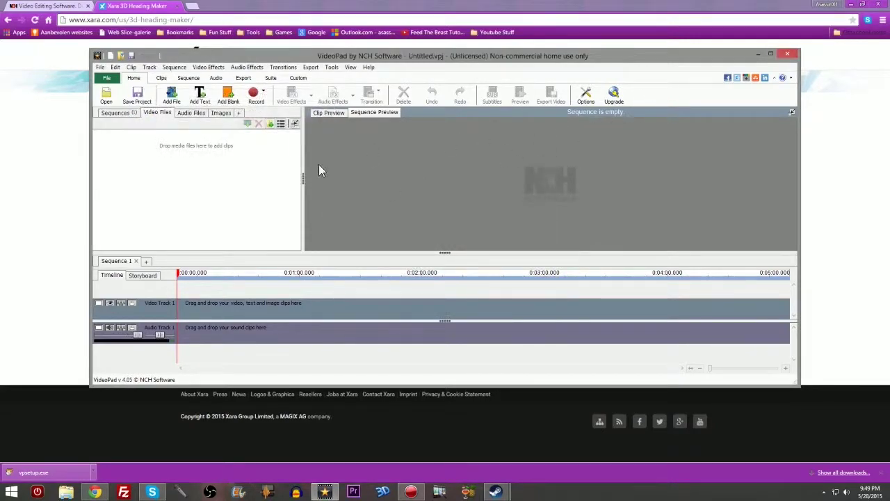
left_click(770, 53)
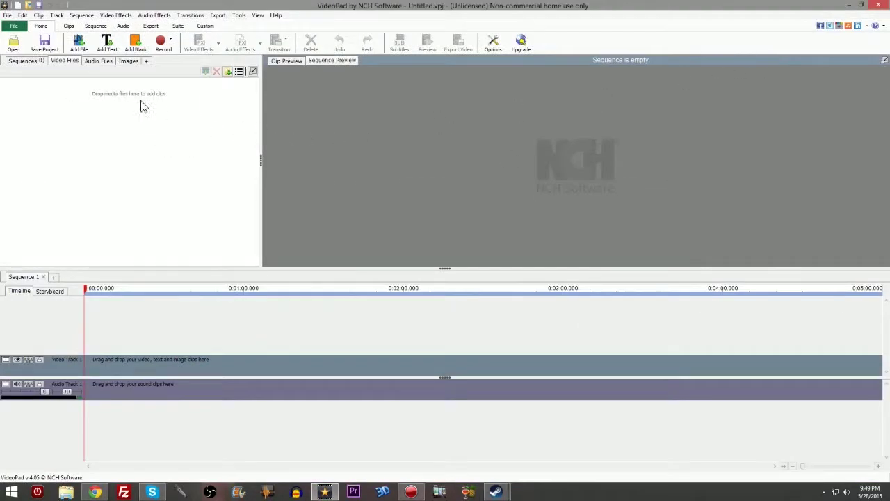
- Import the fiery planet JPG from the desktop's Temp folder and place it at the start of Video Track 1
left_click(78, 43)
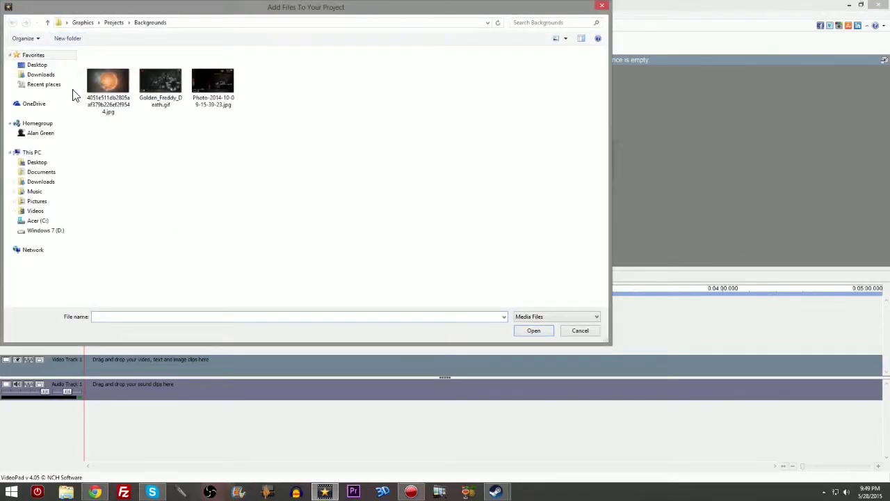
left_click(40, 66)
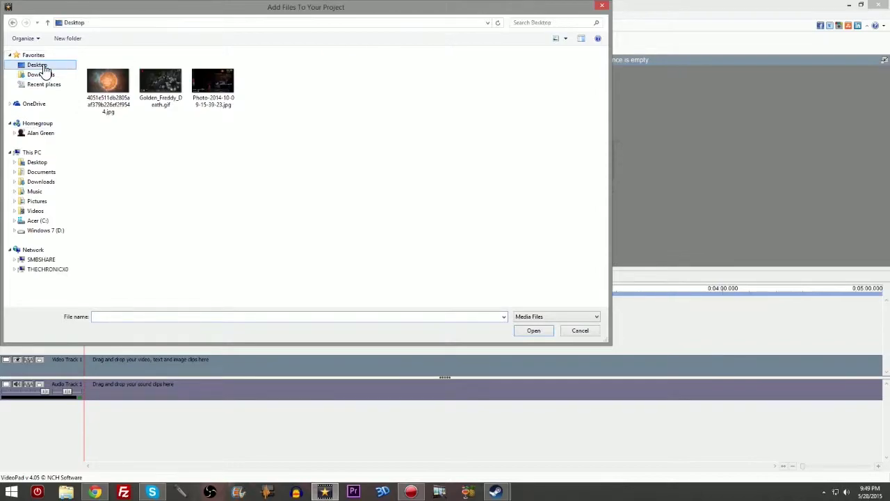
double_click(477, 118)
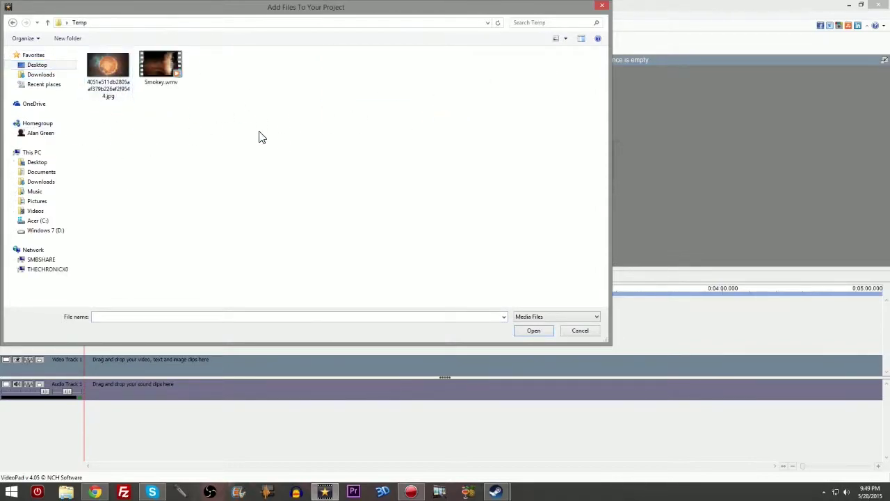
double_click(108, 73)
left_click_drag(42, 109, 127, 360)
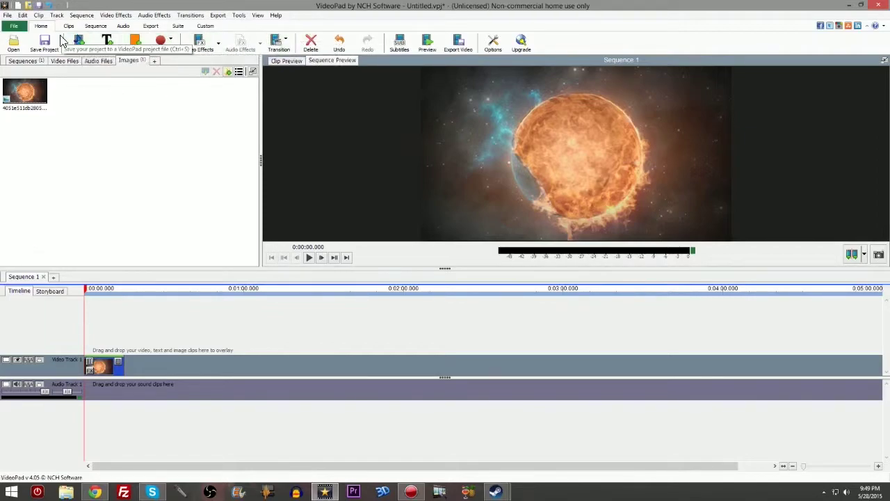
left_click(80, 44)
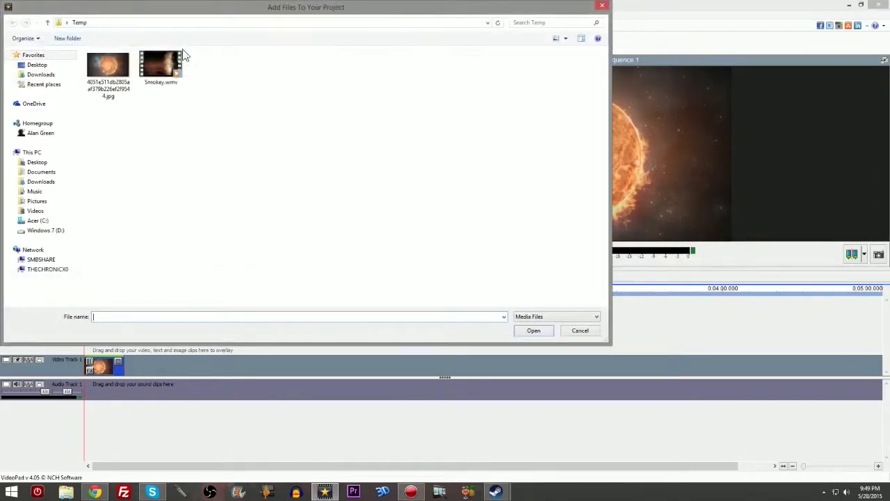
left_click(596, 6)
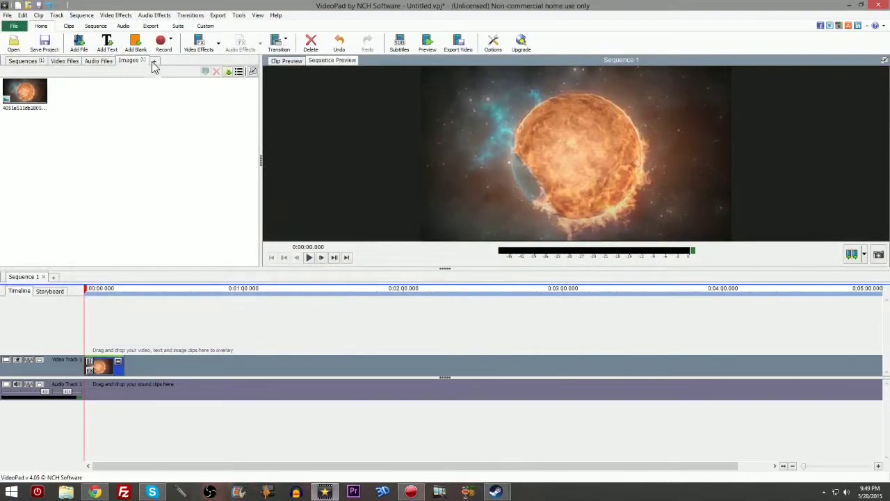
- Add a text clip reading "AsassinX1" over the background image at the start of the sequence
left_click(107, 43)
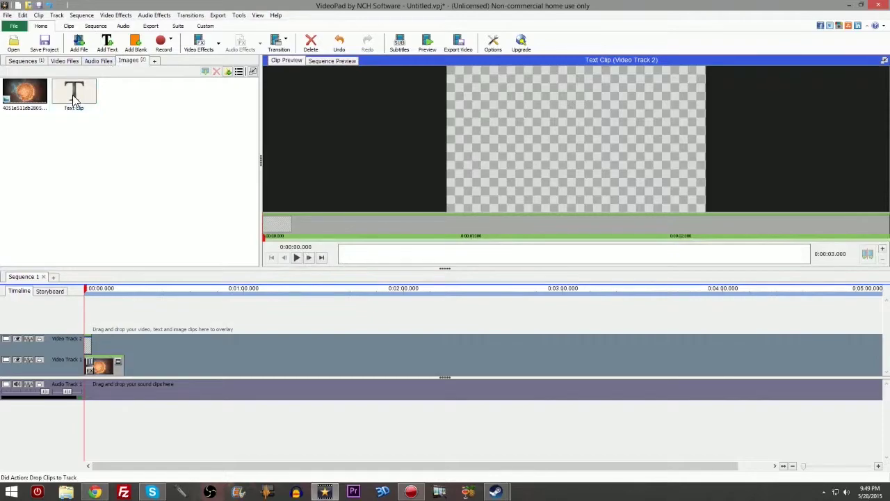
left_click(74, 93)
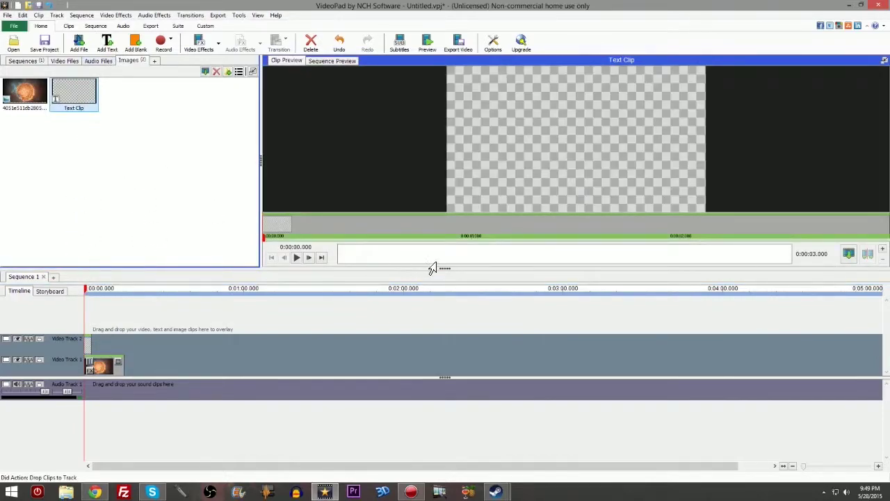
left_click(433, 256)
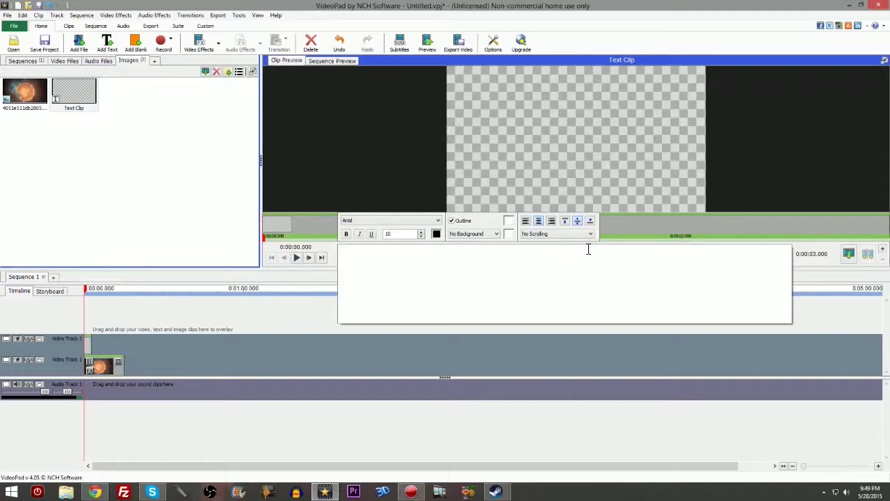
type("AsassinX1")
left_click(659, 229)
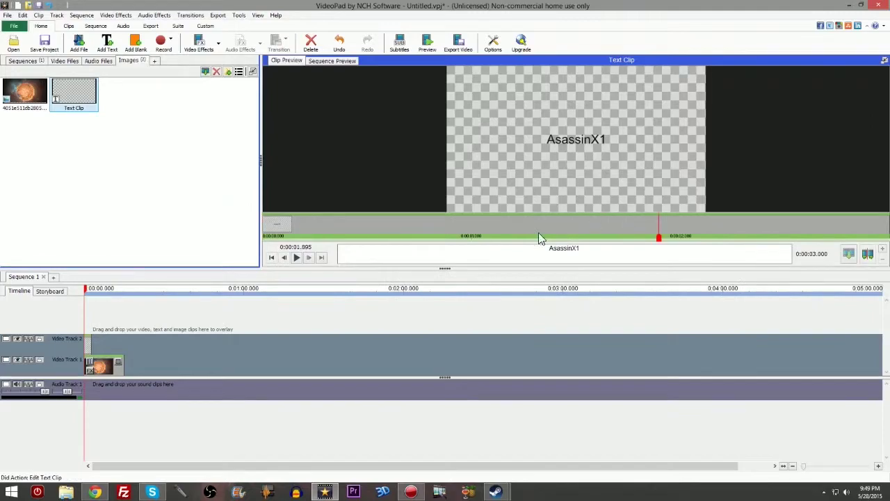
- Play the sequence from the start to check how long the title text stays over the background
left_click(88, 289)
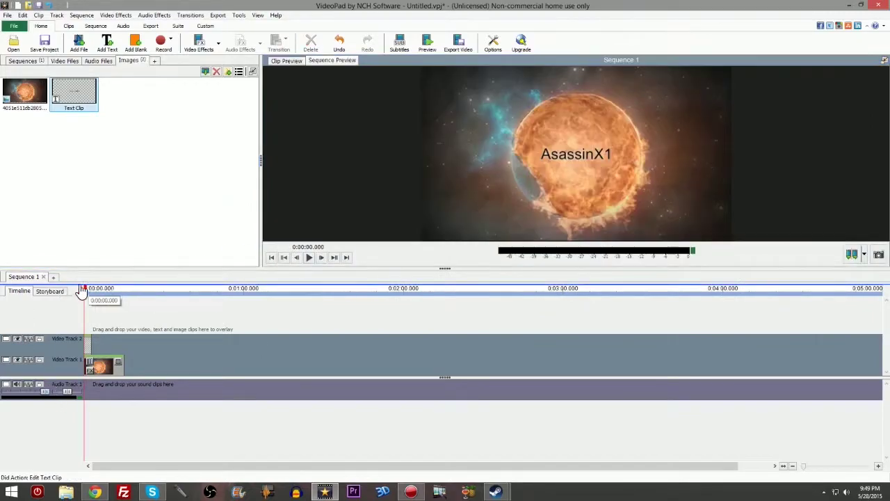
left_click(306, 259)
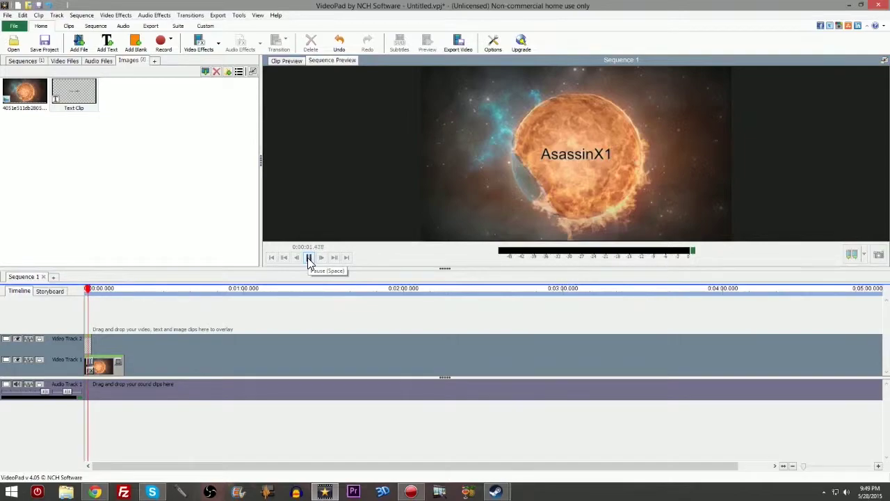
left_click(307, 259)
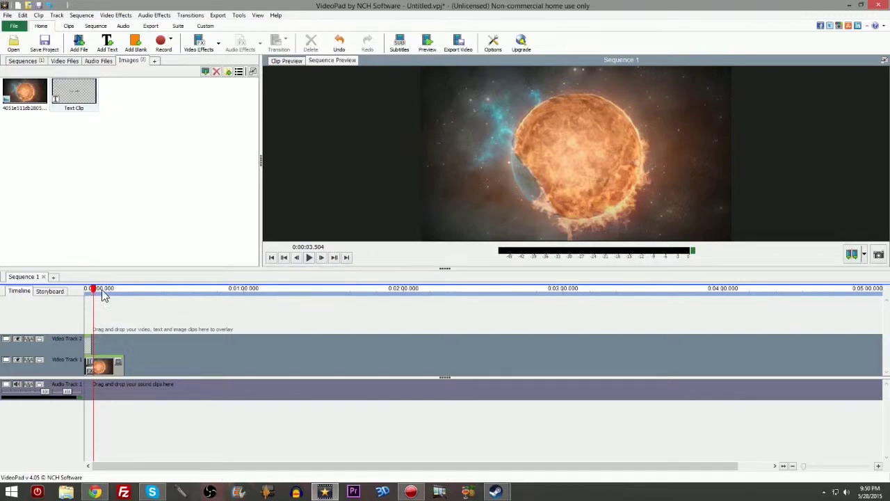
- Extend the AsassinX1 text clip to nearly half the background clip's length and play the sequence from the start
left_click_drag(92, 289, 103, 292)
left_click_drag(91, 341, 102, 349)
left_click_drag(100, 292, 84, 292)
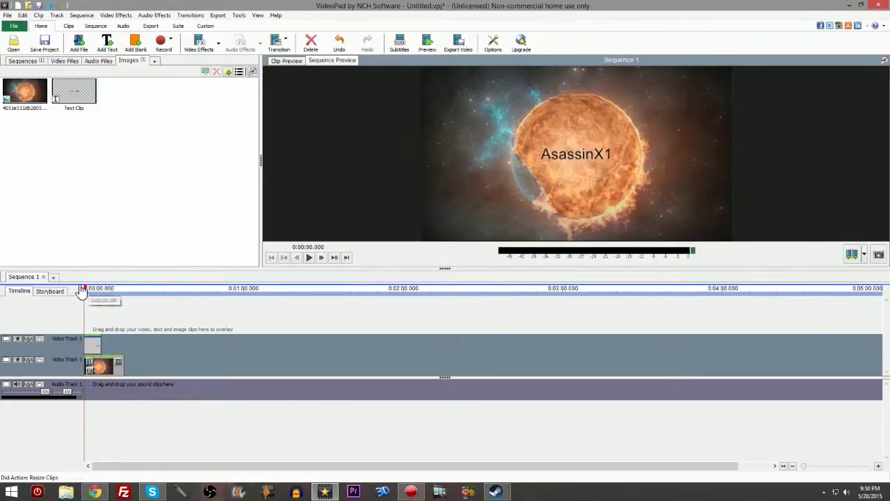
left_click(309, 258)
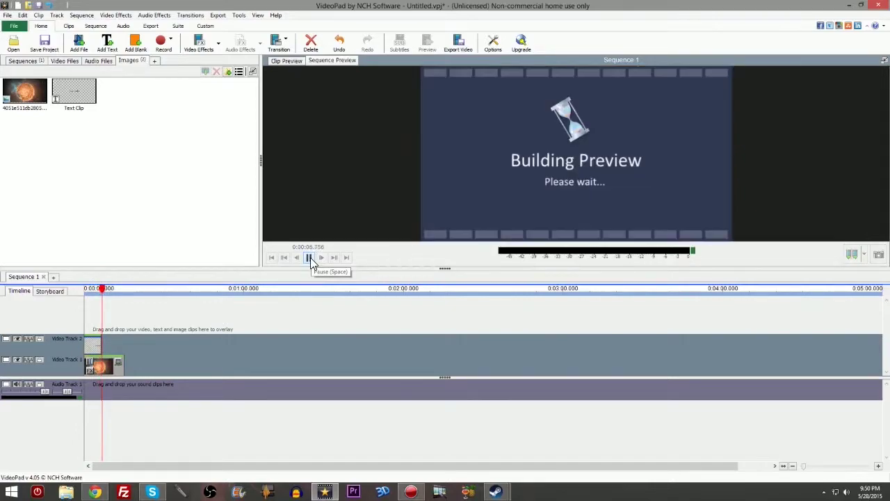
left_click(310, 258)
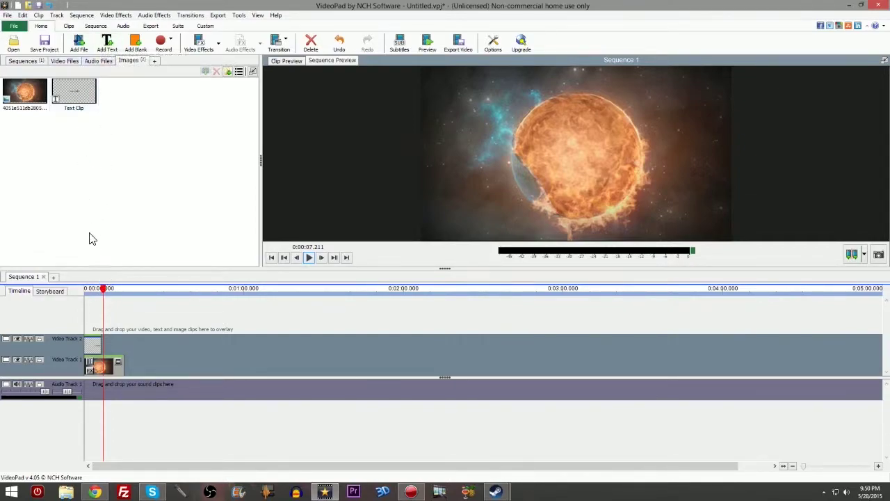
- Add a second text clip on Video Track 2, filling about 8.6 seconds from the first text clip to the background's end
left_click_drag(104, 292, 169, 290)
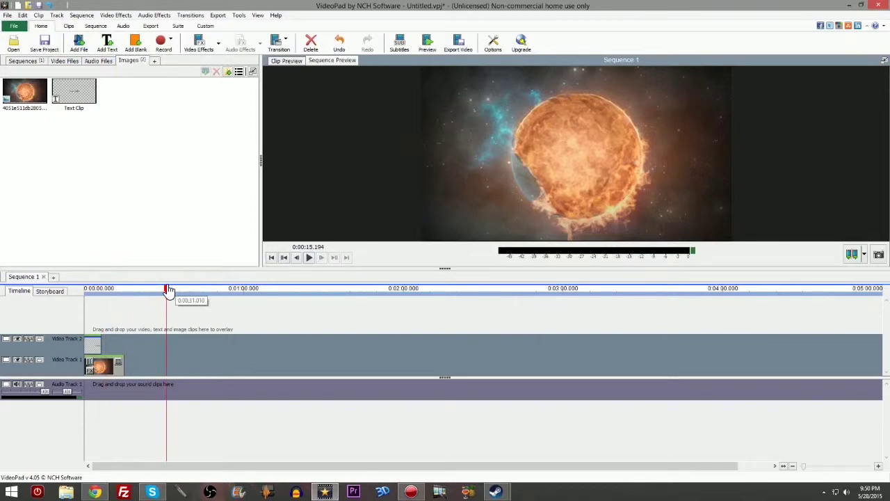
left_click(108, 43)
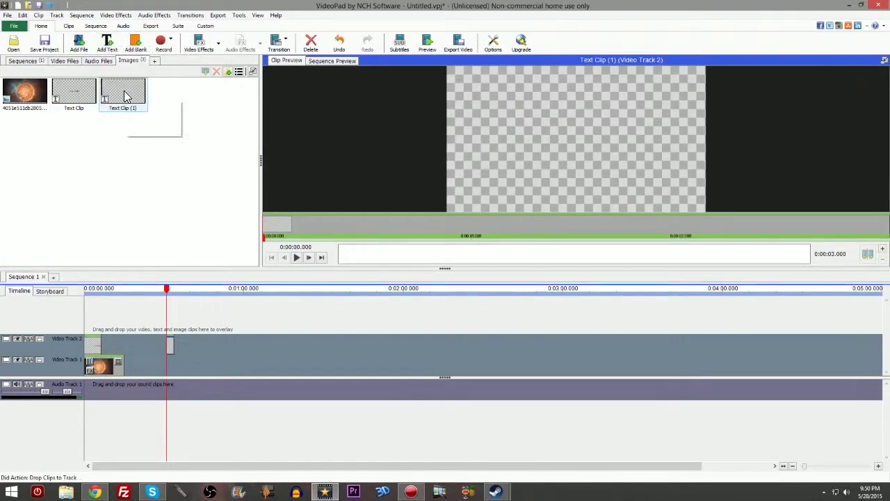
left_click_drag(124, 96, 147, 246)
left_click_drag(171, 346, 124, 345)
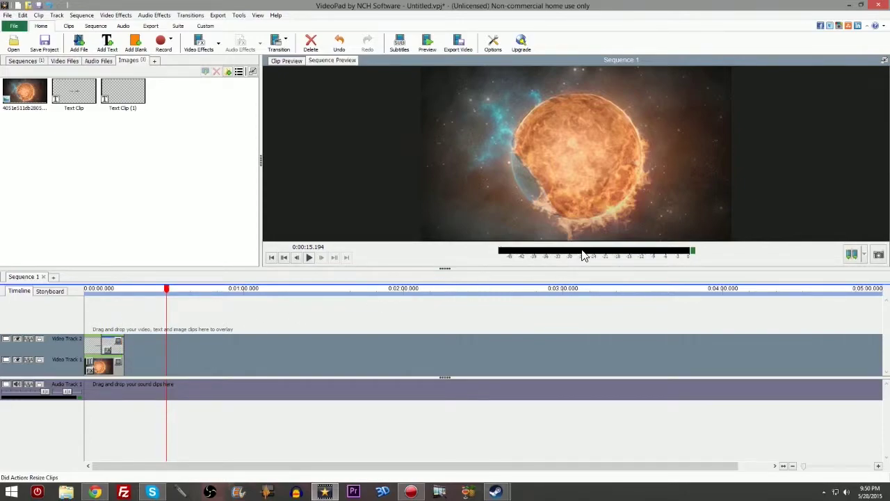
- Enter "Demo Intro" on two lines as the second text clip's text
left_click(112, 345)
left_click(396, 254)
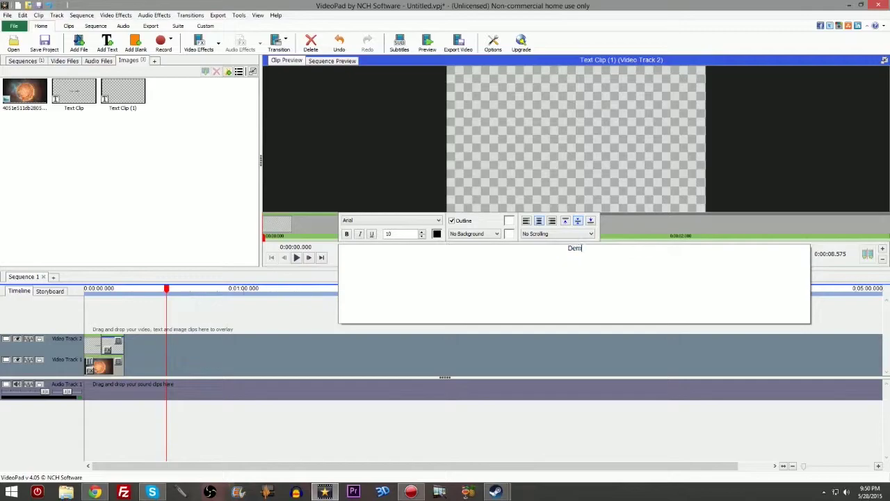
key("BackSpace")
left_click(720, 224)
- Play the whole sequence to check both titles and return the playhead to the start
left_click_drag(162, 292, 66, 290)
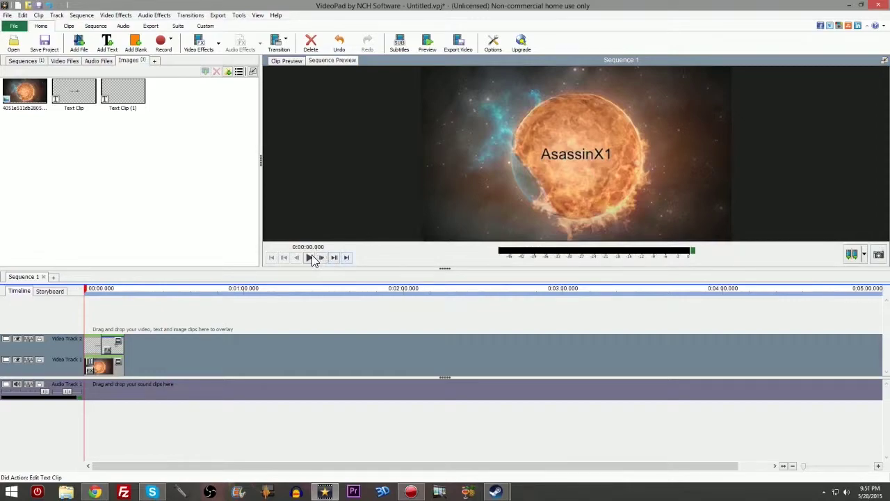
left_click(311, 258)
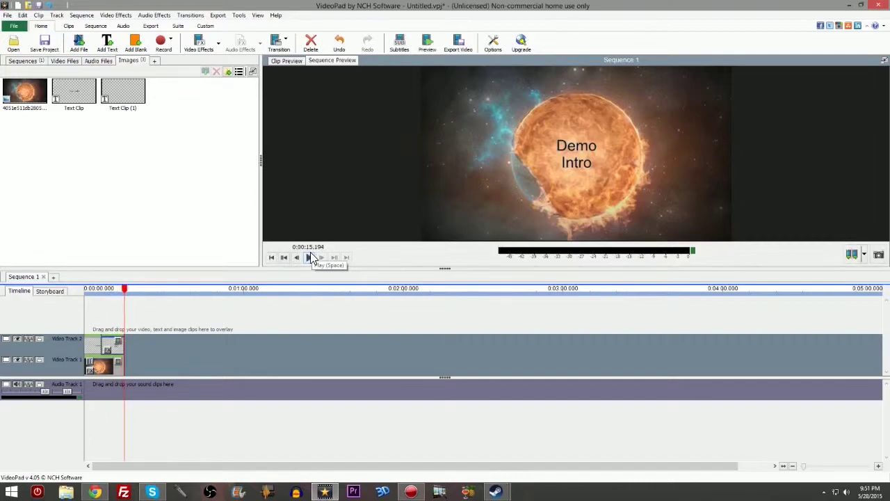
left_click(310, 257)
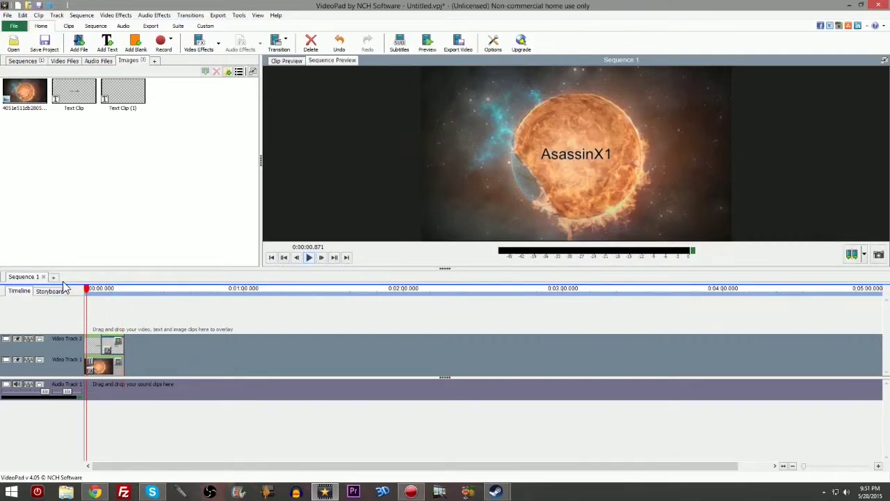
left_click(87, 291)
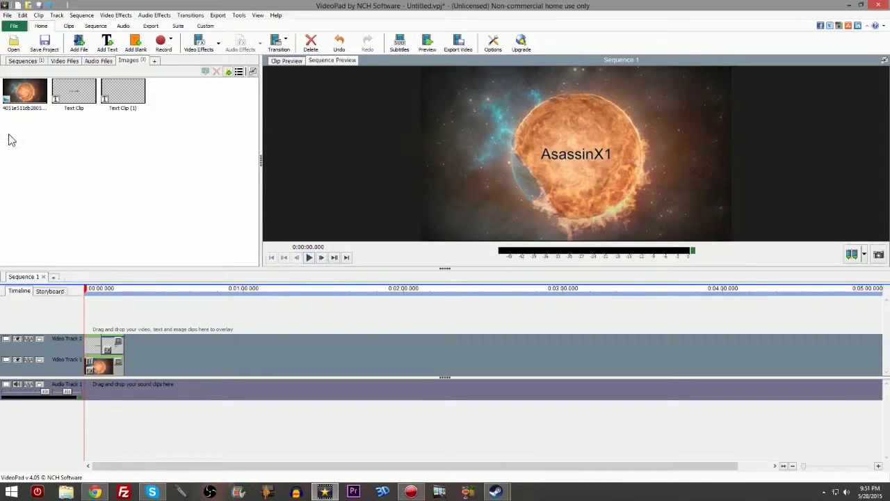
- Import Theme Full.mp3 from the Desktop's Graphics\Intro Packs folder into the audio files and place it at the start of Audio Track 1
left_click(98, 61)
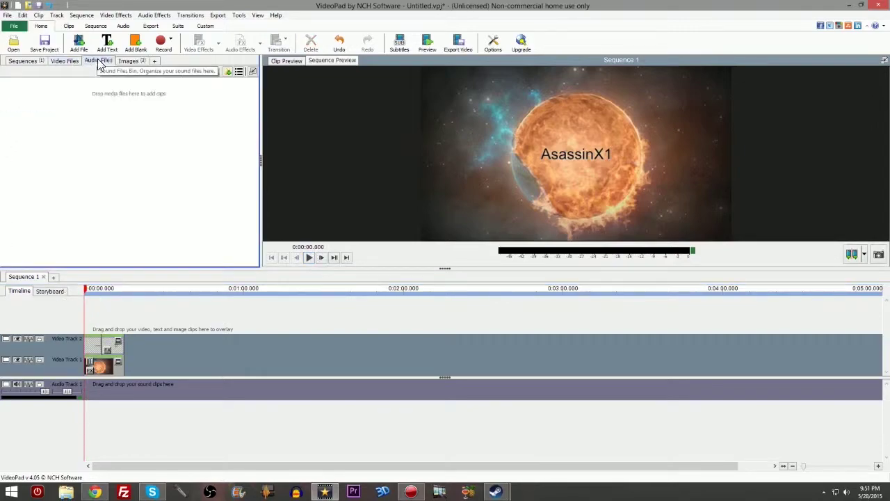
left_click(79, 44)
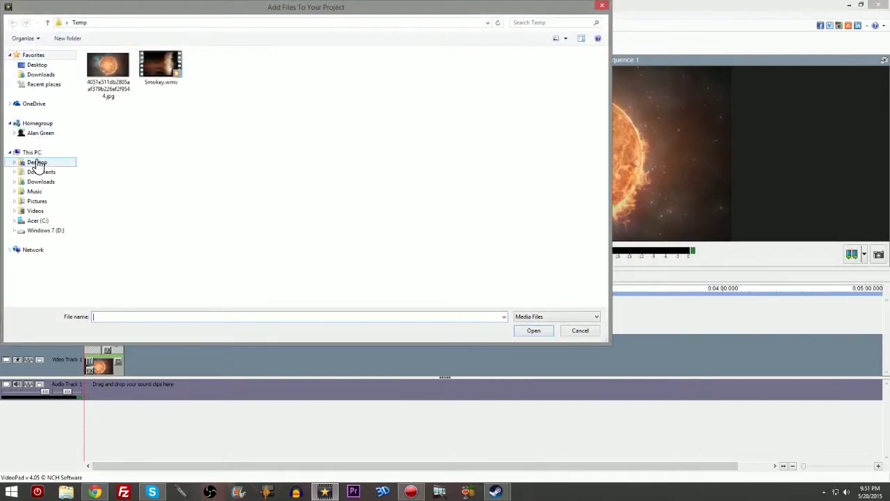
left_click(45, 133)
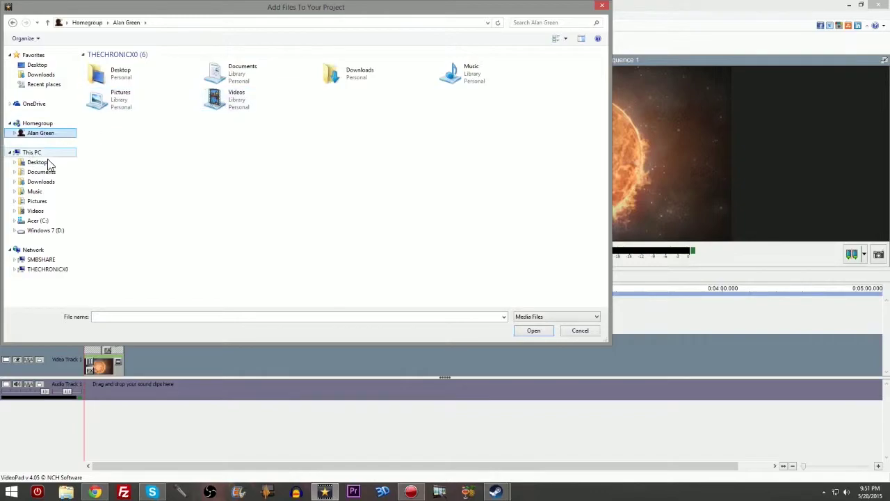
left_click(38, 163)
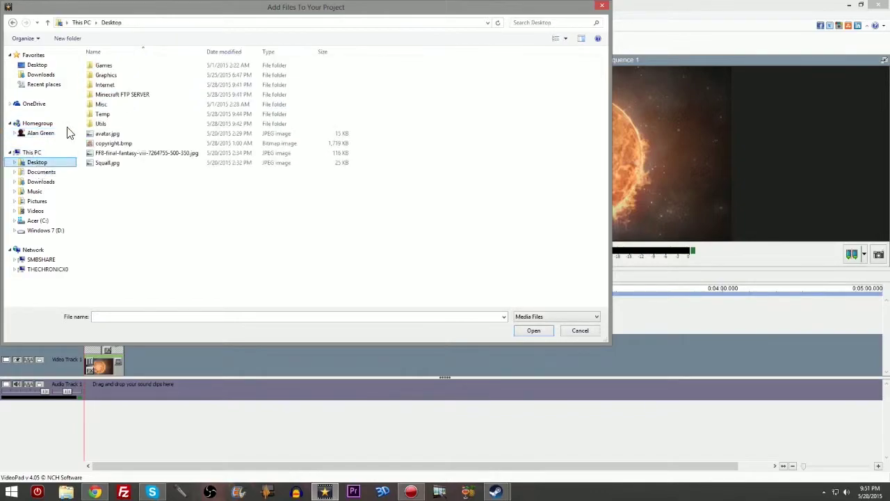
double_click(105, 75)
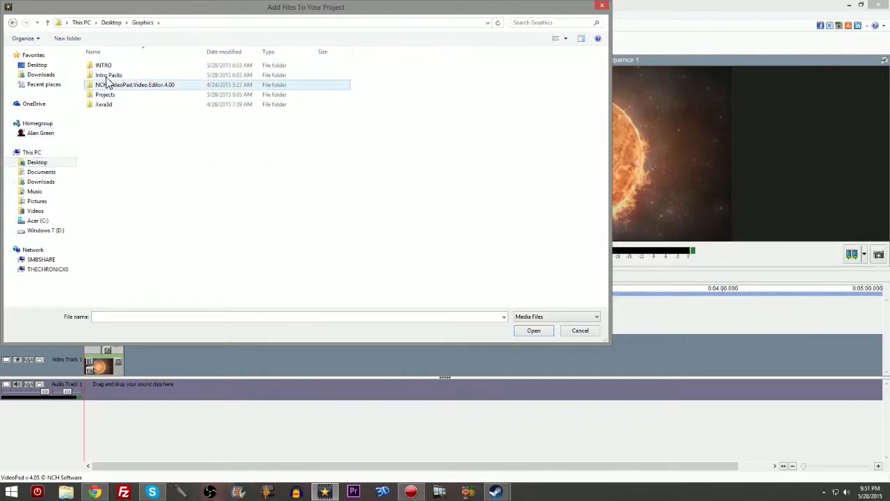
double_click(106, 77)
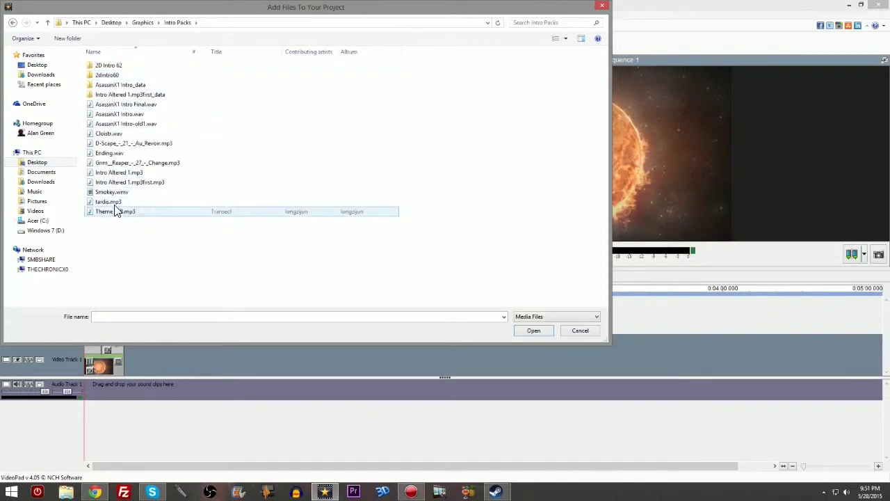
left_click(128, 183)
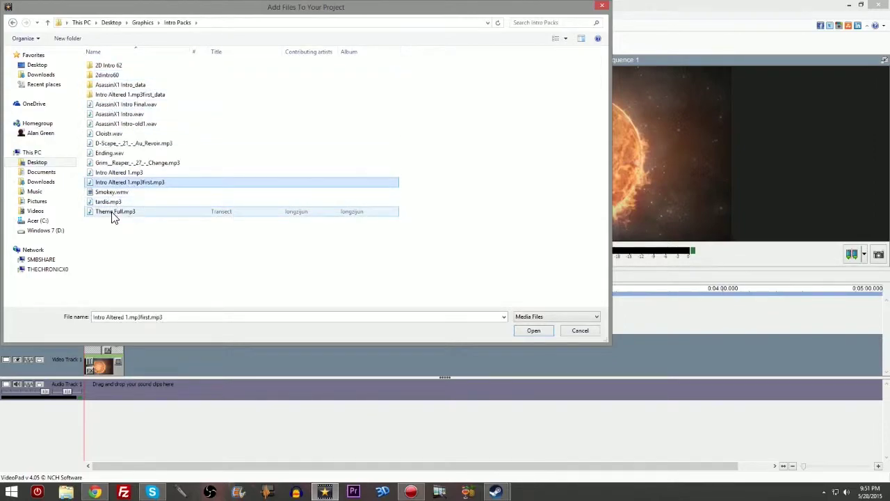
left_click(113, 212)
left_click_drag(105, 215, 123, 359)
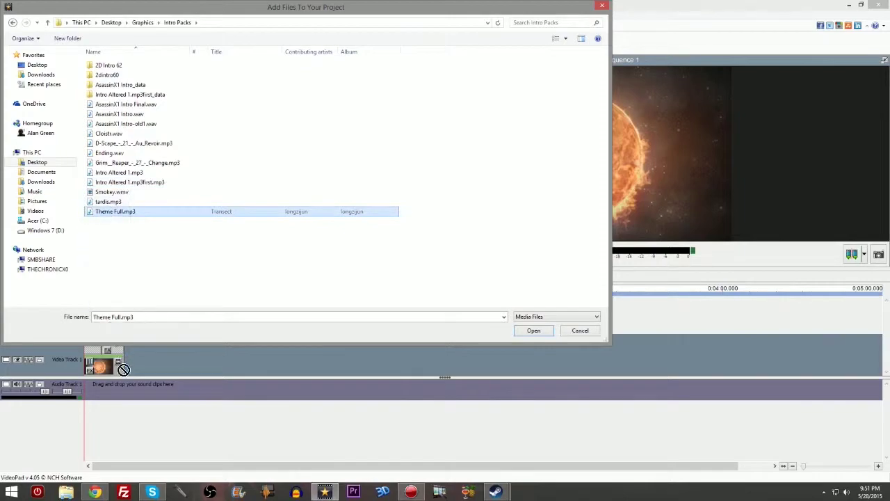
left_click_drag(108, 364, 118, 252)
double_click(116, 212)
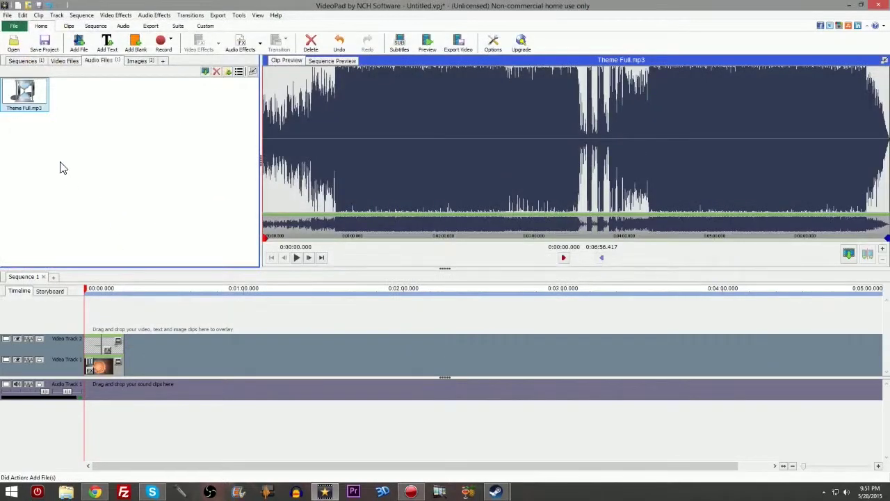
left_click_drag(19, 89, 89, 391)
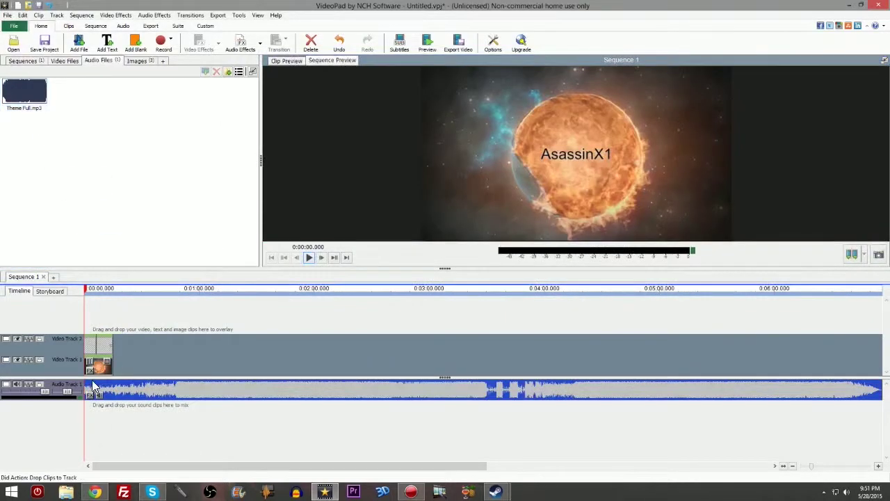
- Play the sequence from the start, sample the music at about 0:00:51, and return to the beginning
left_click(308, 259)
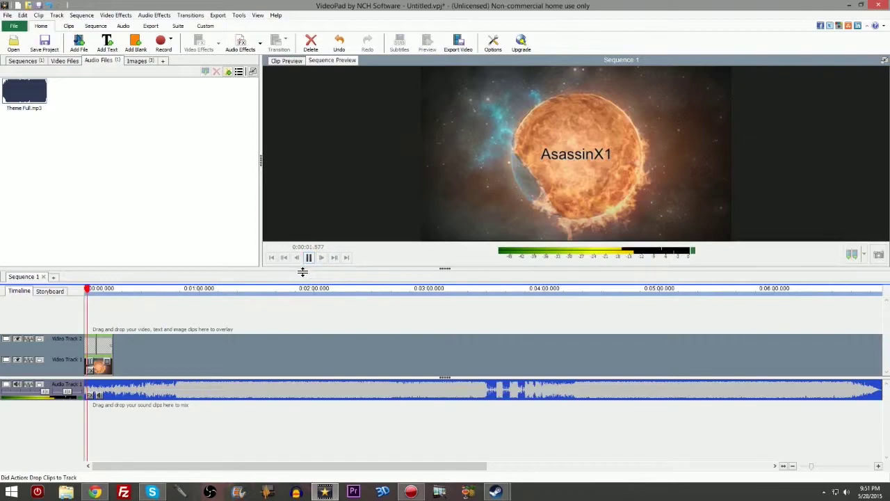
left_click(184, 289)
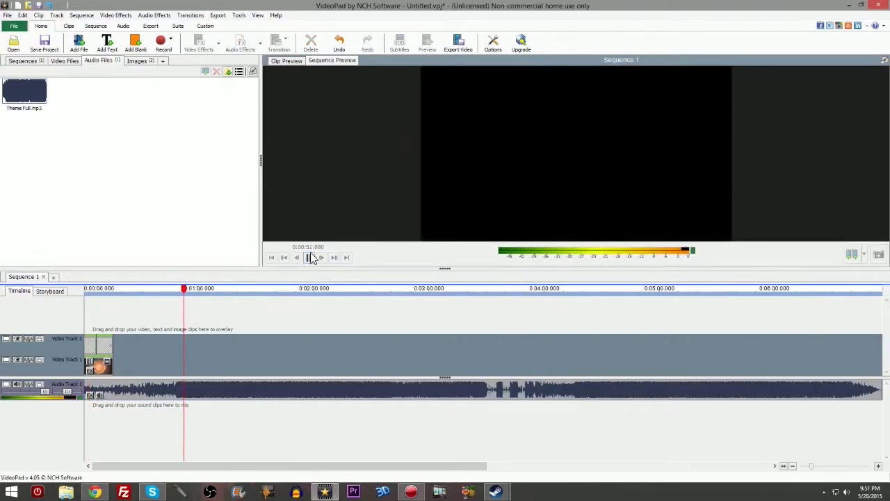
left_click_drag(186, 289, 77, 289)
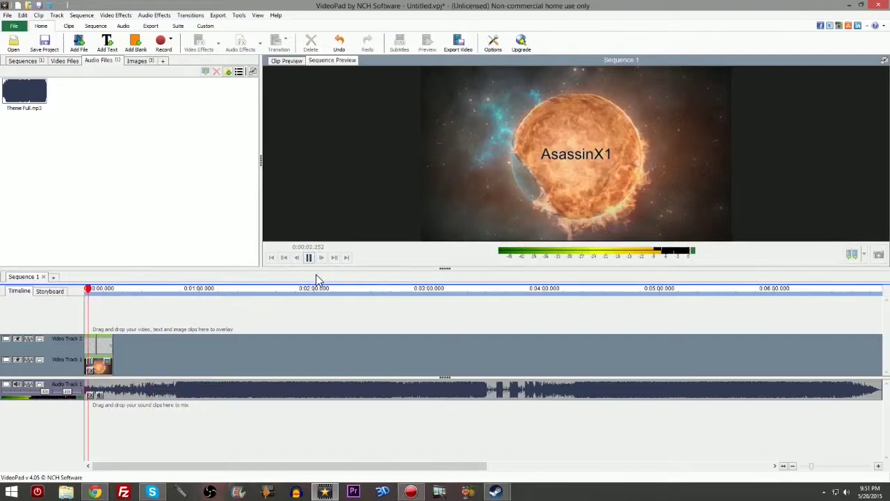
- Adjust the volume of the music clip on Audio Track 1 and stop playback at about 21 seconds
left_click(96, 395)
left_click(169, 394)
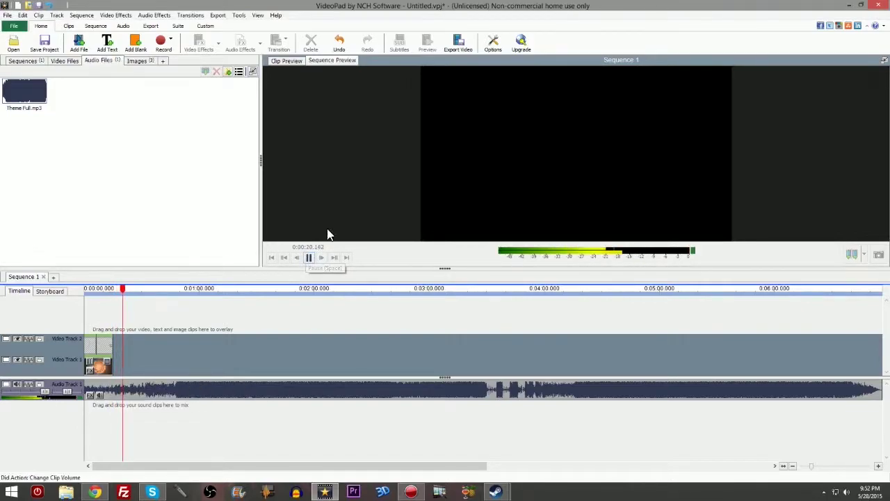
left_click(309, 257)
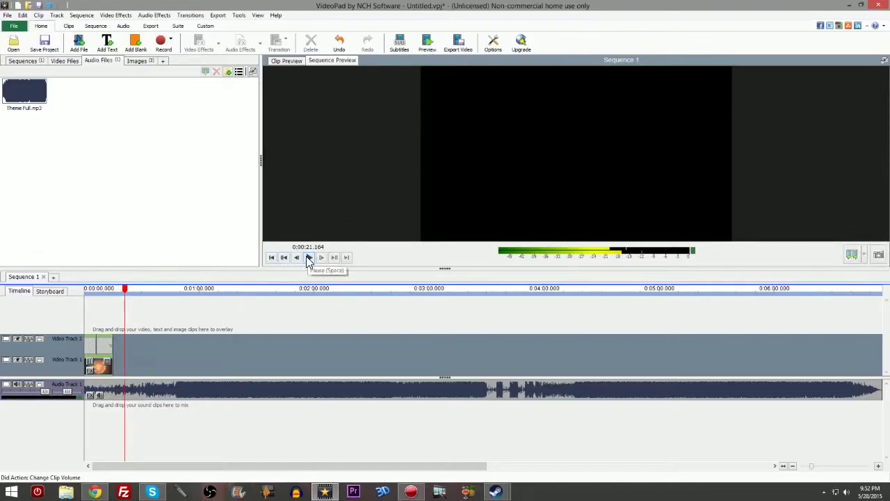
left_click(309, 258)
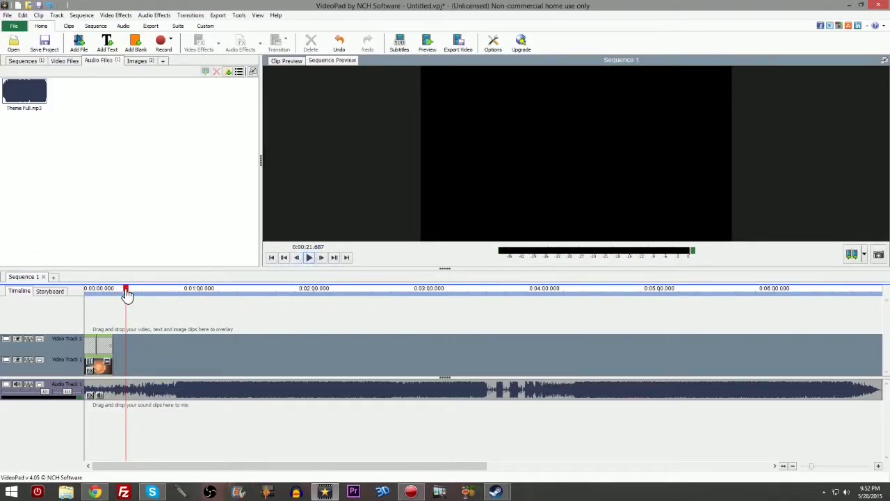
- Split the music clip at about 0:00:17.65, delete the opening part and move the remainder to the start of the track
left_click_drag(127, 295, 118, 295)
left_click(127, 386)
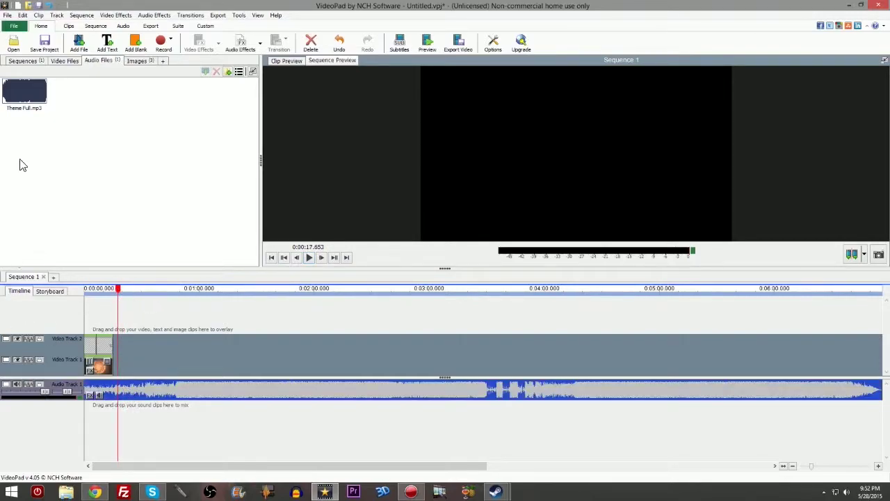
left_click(132, 375)
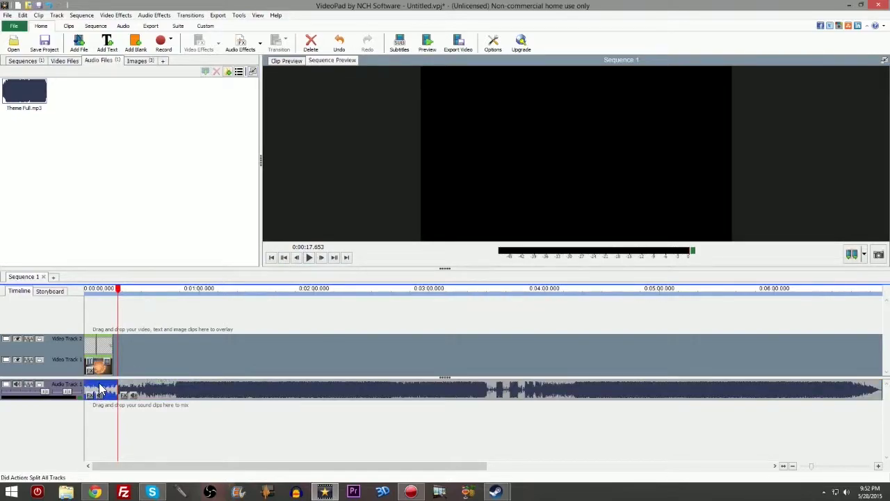
key("Delete")
left_click_drag(203, 388, 176, 386)
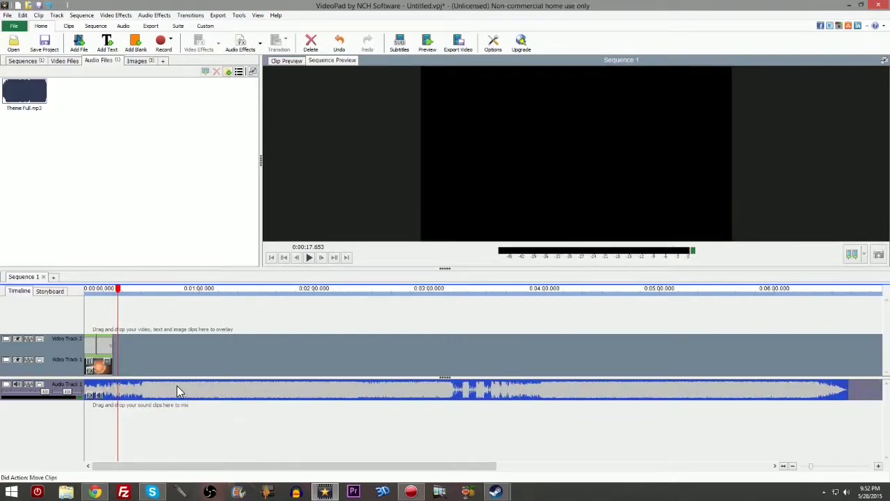
- Split the music clip at about 0:00:20.3 and delete everything after the split
left_click(117, 292)
left_click_drag(117, 292, 125, 293)
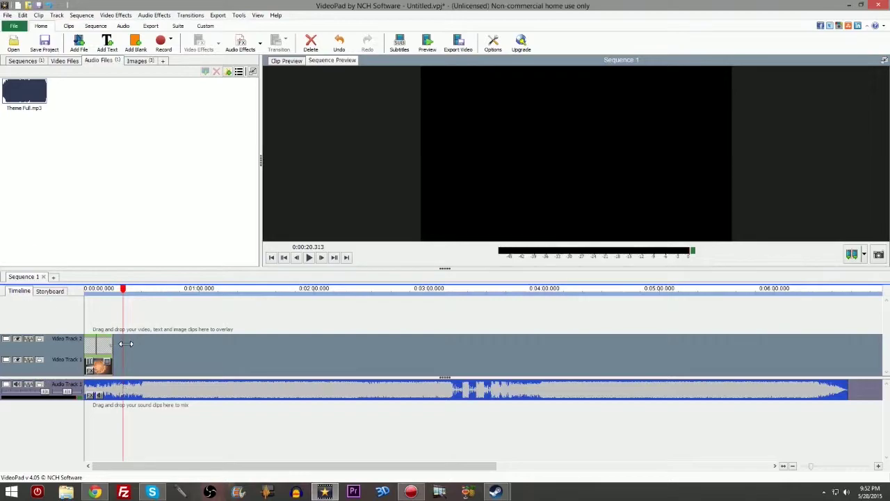
key("ctrl+k")
left_click(154, 383)
key("Delete")
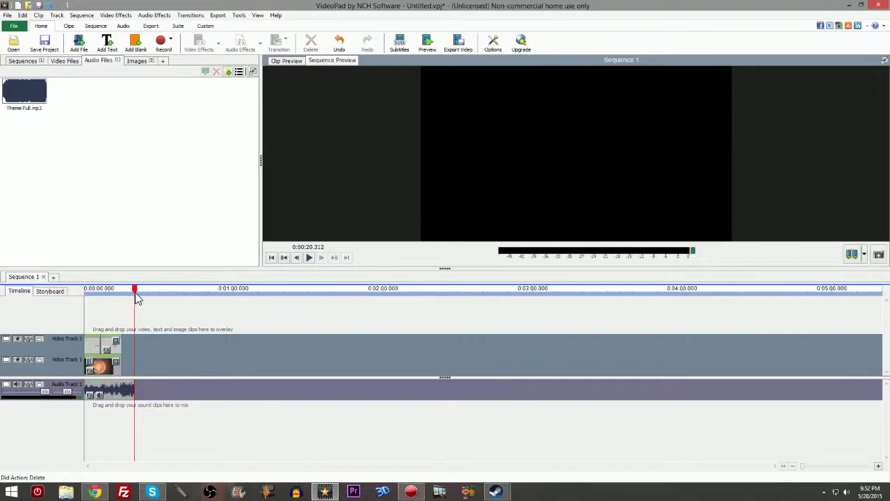
- Play the sequence from the start to about 15 seconds, and extend the background and second text clips to the music's end
left_click(86, 292)
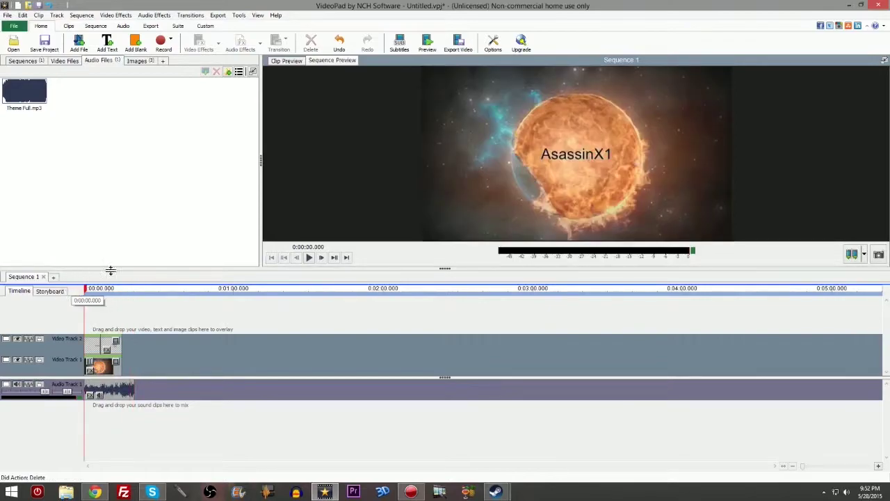
left_click(310, 257)
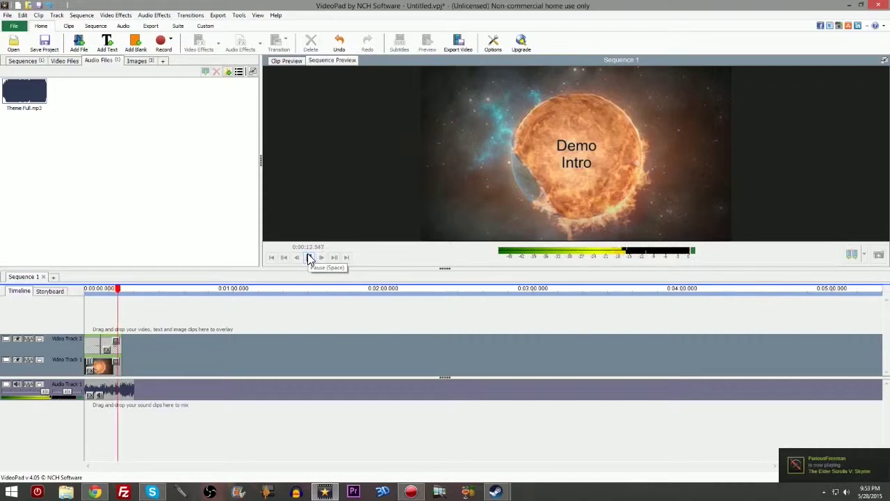
left_click(310, 257)
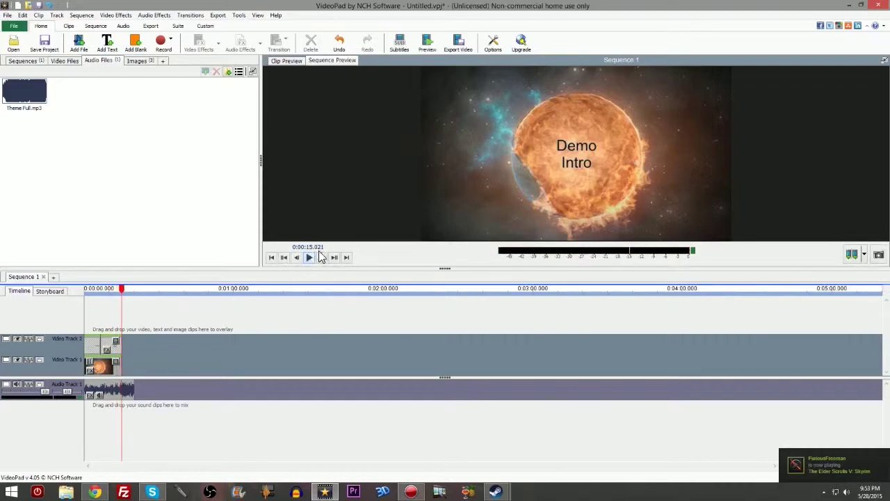
left_click_drag(126, 364, 132, 347)
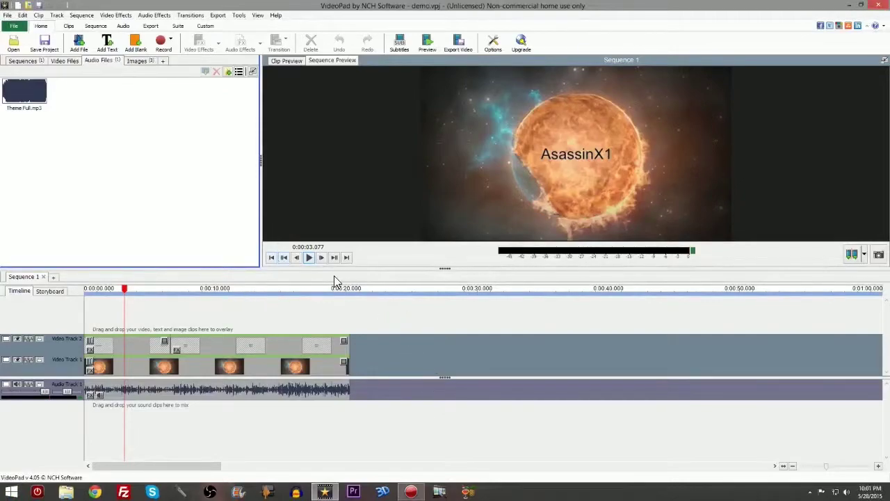
- Play the extended sequence from near the start to check the titles against the music, and return the playhead to zero
left_click(308, 257)
left_click(308, 257)
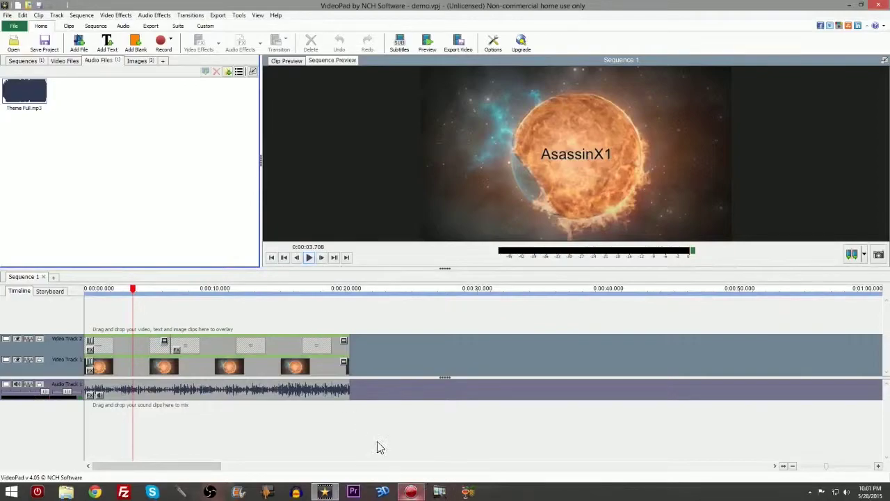
left_click_drag(134, 295, 89, 298)
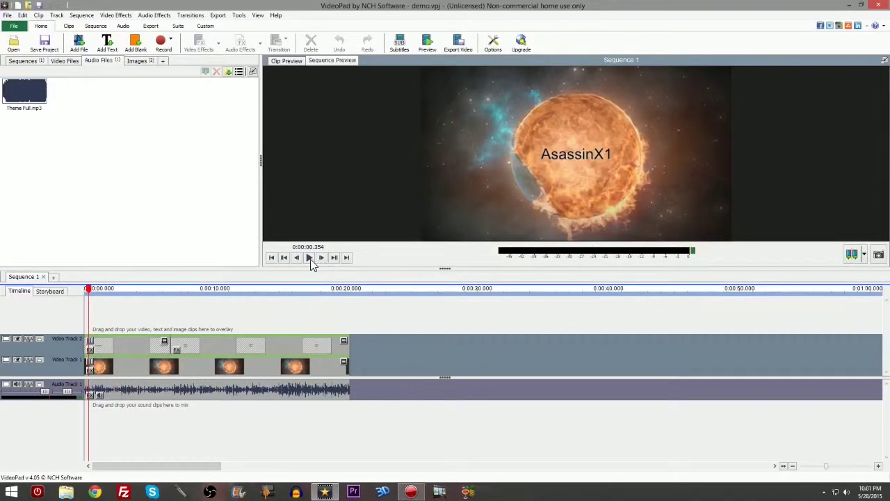
left_click(310, 257)
scroll(264, 355, "down", 3)
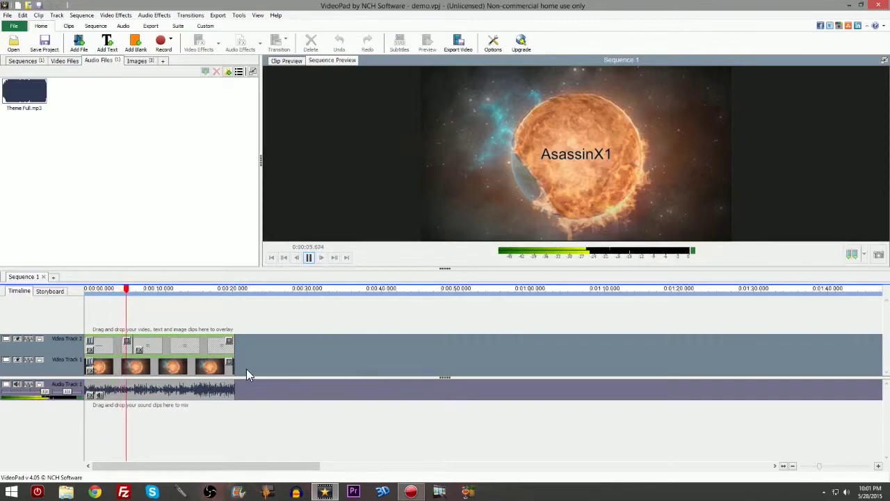
scroll(236, 365, "down", 1)
scroll(204, 347, "up", 1)
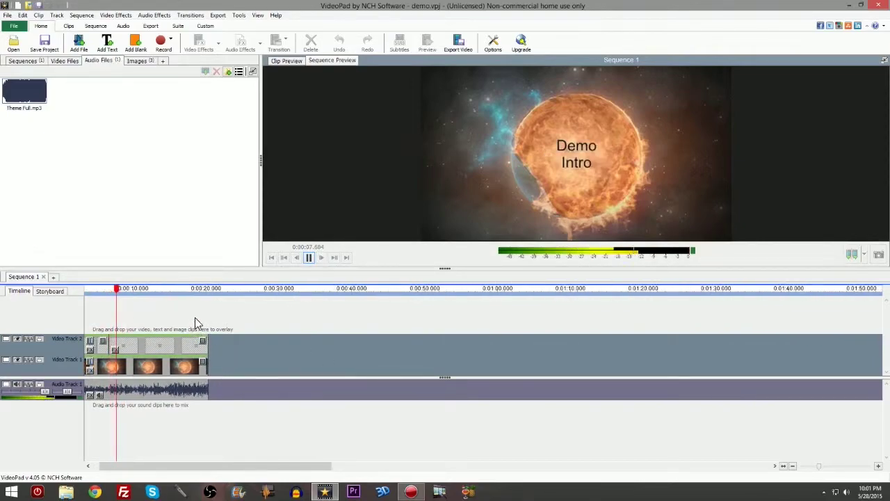
left_click(308, 258)
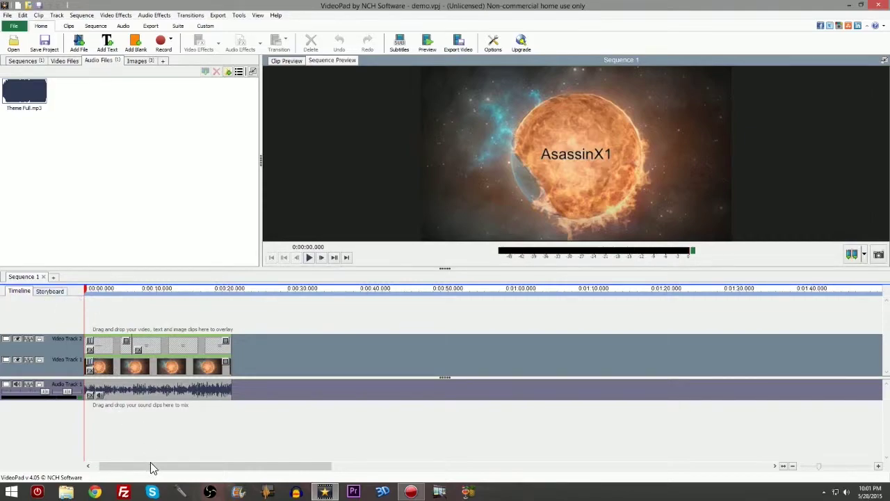
left_click_drag(153, 467, 144, 468)
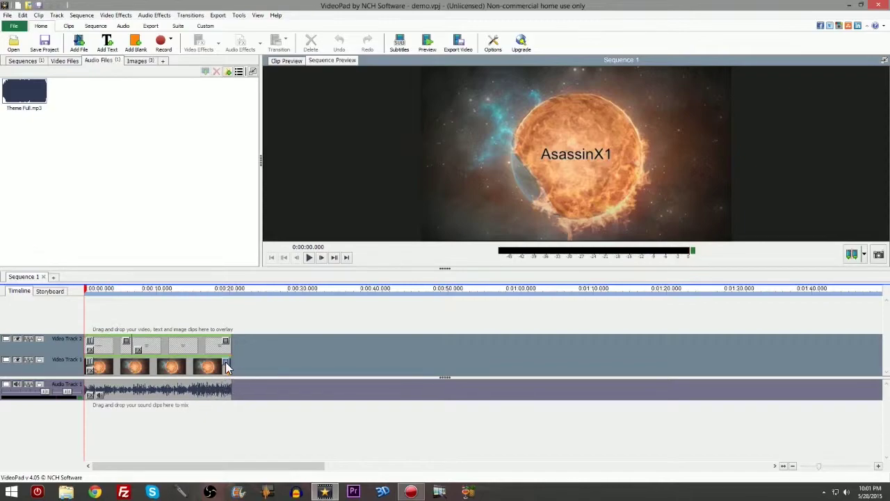
- Open the first text clip for editing and increase the font size of its title text several steps
left_click(106, 353)
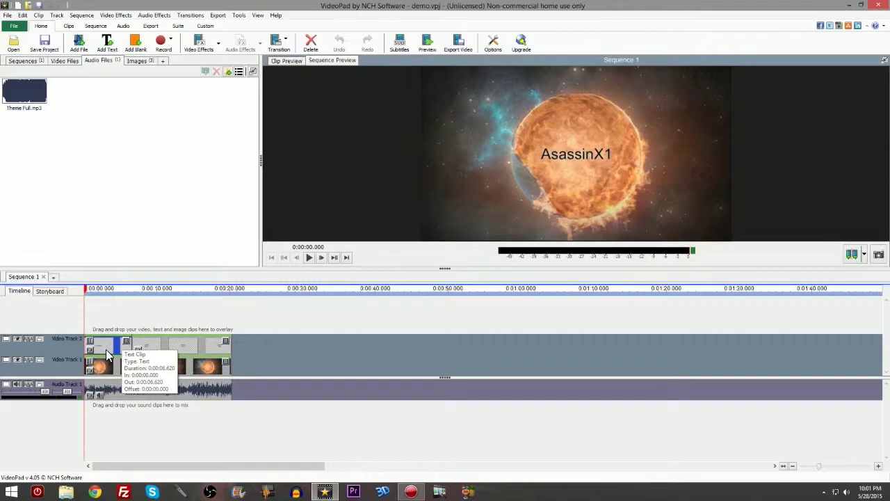
double_click(106, 353)
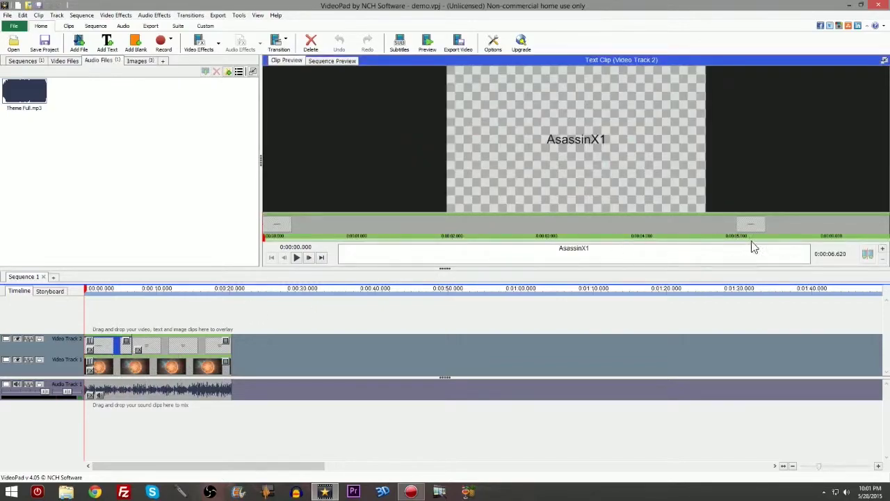
left_click(654, 254)
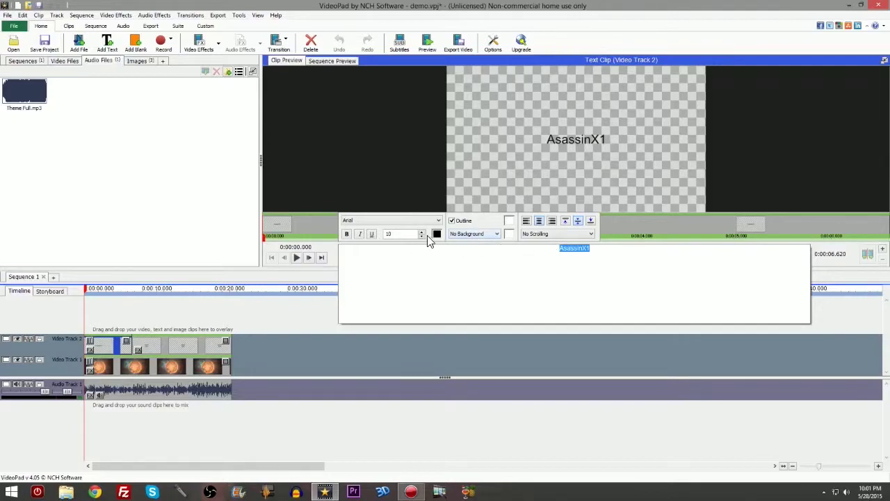
left_click(420, 237)
left_click(420, 235)
left_click(420, 235)
left_click(420, 235)
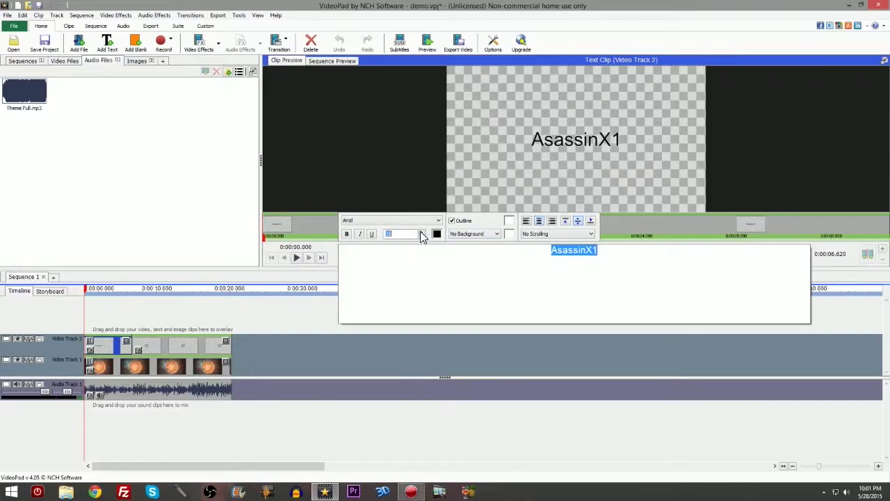
left_click(652, 231)
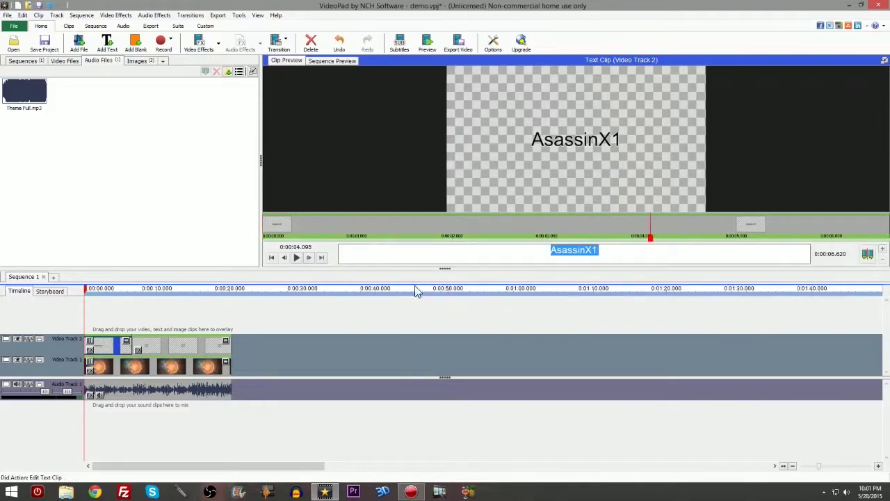
- Move the playhead over the second text clip and increase the font size of its "Demo Intro" text several steps
left_click(86, 293)
left_click_drag(86, 293, 178, 293)
double_click(187, 349)
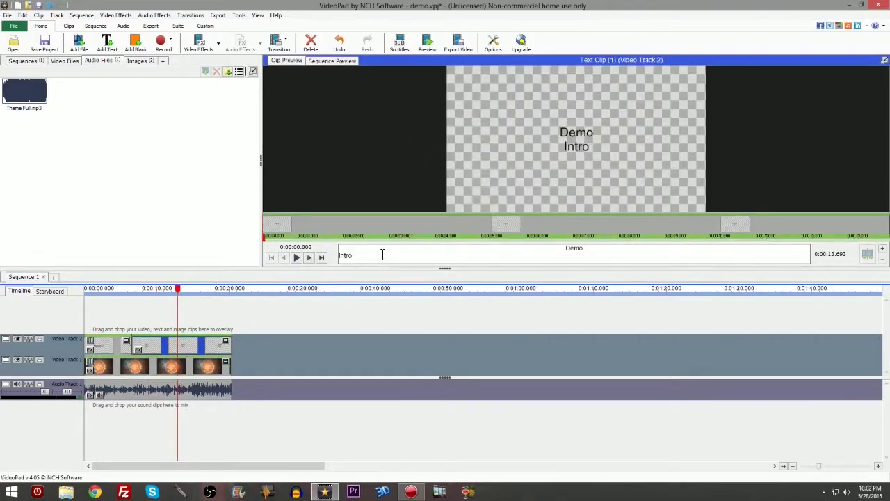
left_click(382, 254)
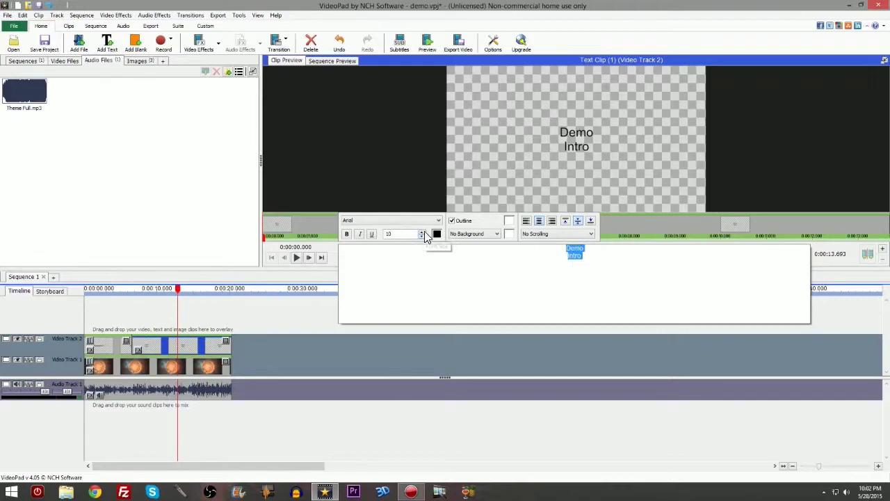
left_click(421, 234)
left_click(421, 234)
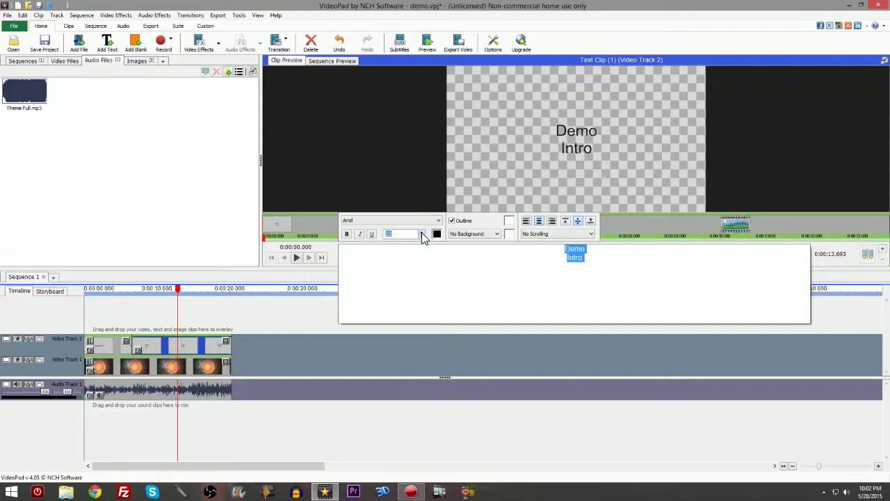
left_click(422, 233)
left_click(421, 234)
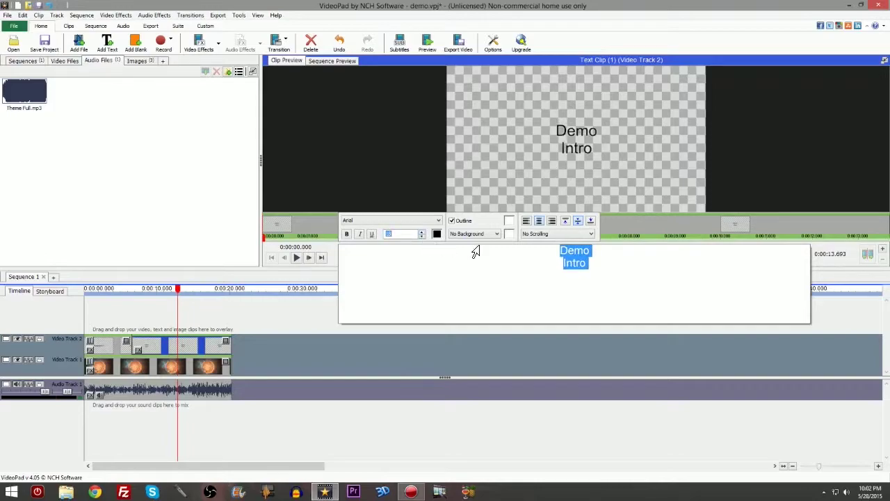
left_click(628, 224)
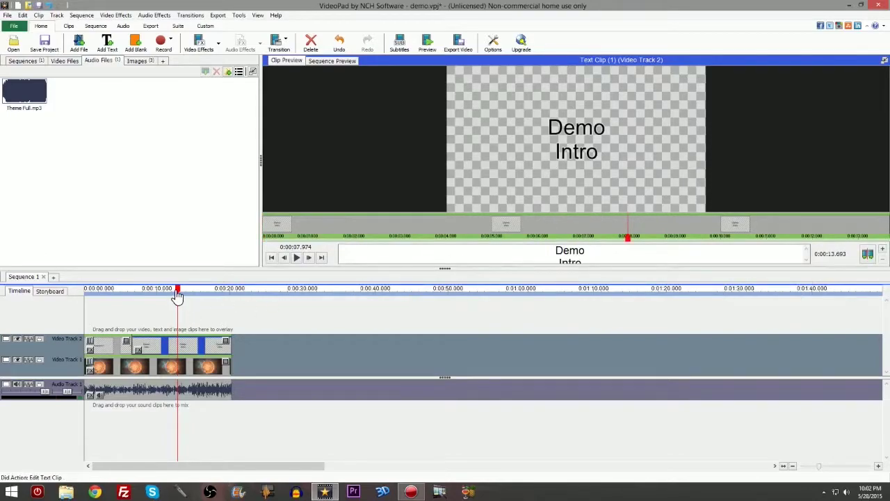
- Play the sequence from zero to about 0:00:03.9 to check the enlarged first title
left_click_drag(177, 295, 123, 278)
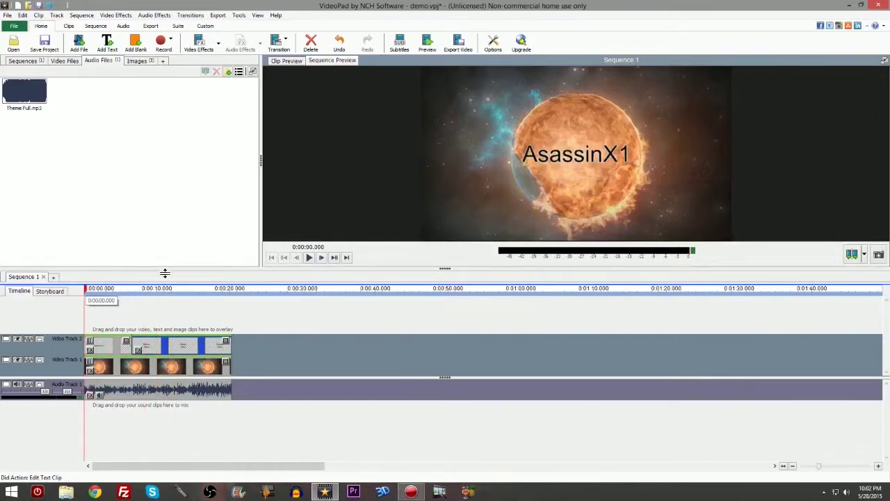
left_click(308, 258)
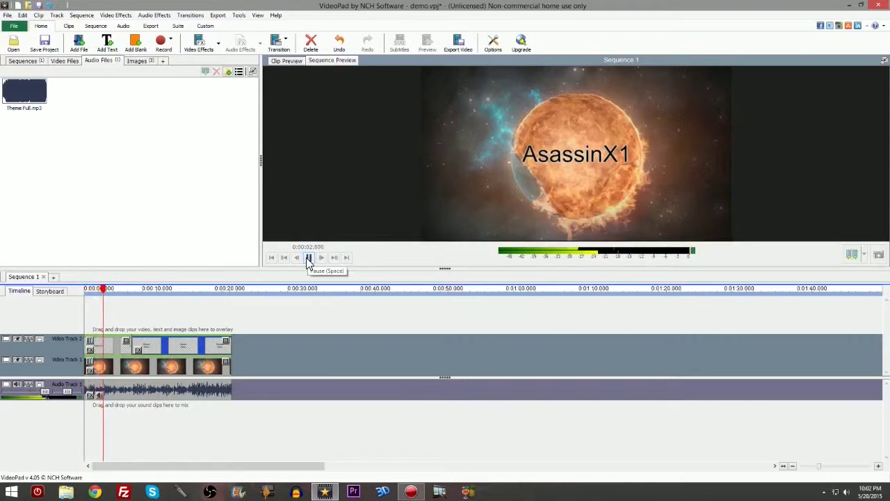
left_click(309, 258)
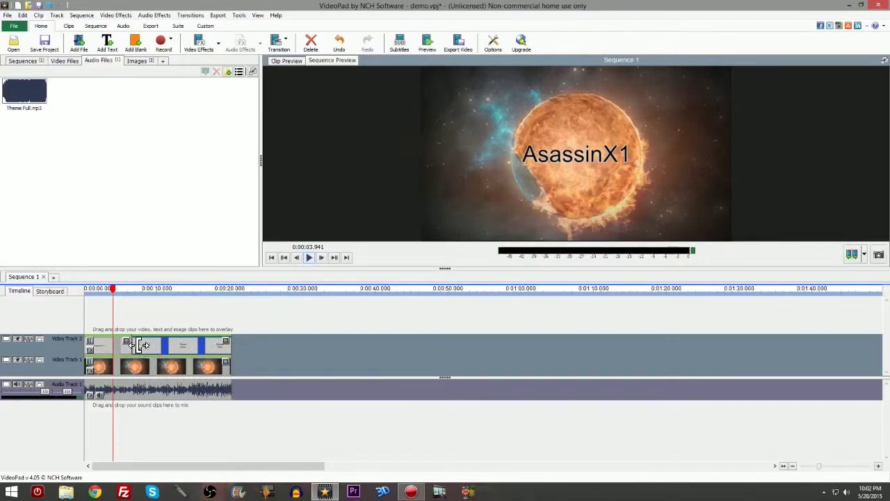
- Resize and shift the two text clips, leaving gaps before, between and after them, and apply a Fade transition to the first one's end
left_click_drag(139, 344, 112, 341)
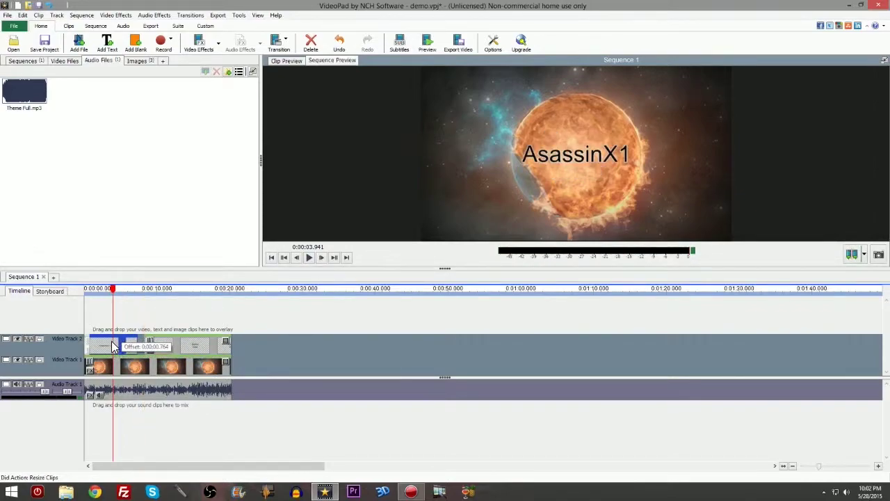
left_click_drag(233, 349, 128, 348)
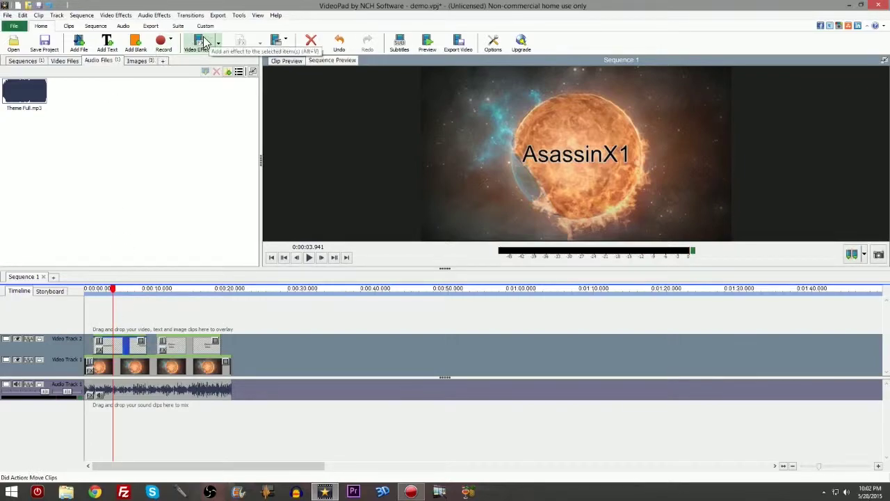
left_click(273, 44)
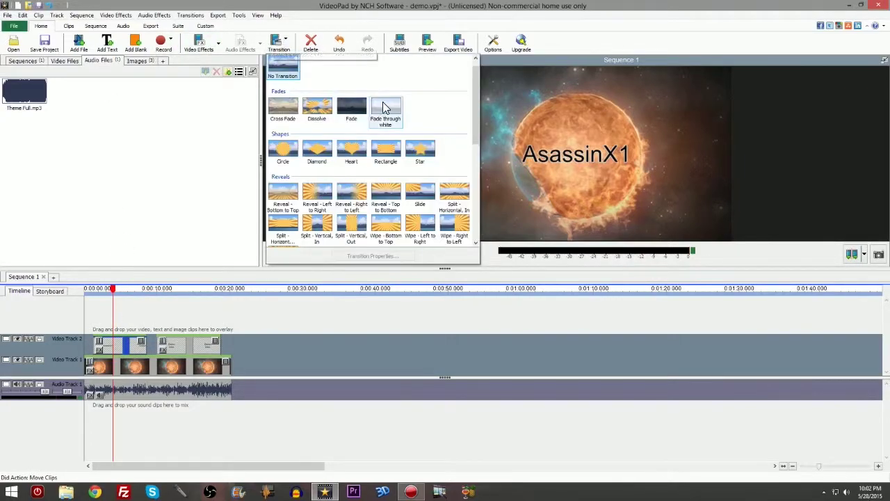
left_click(351, 106)
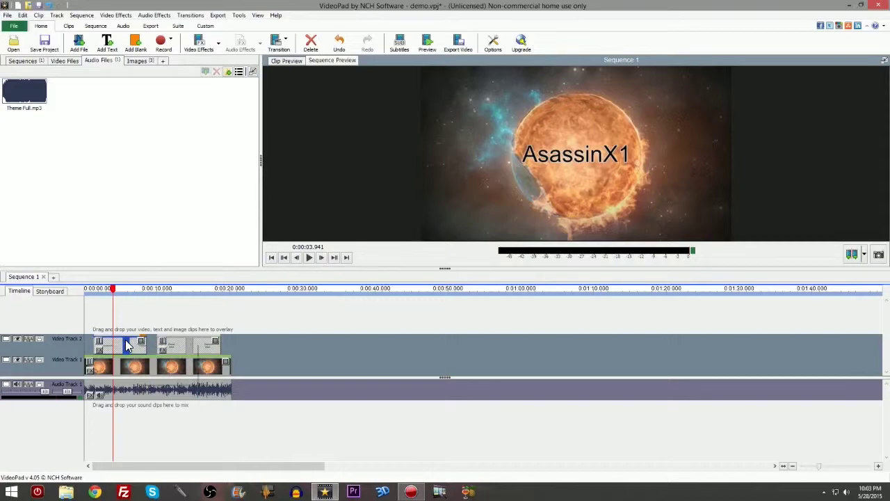
left_click_drag(185, 343, 186, 342)
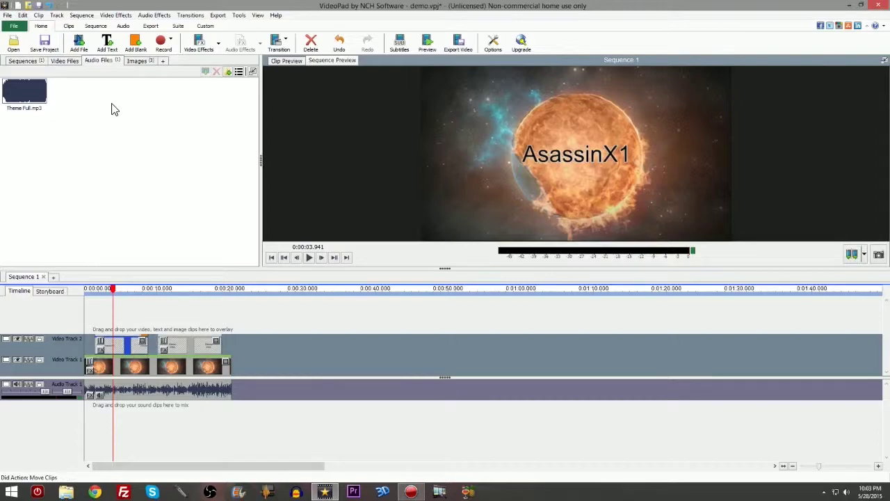
- Add a blank text clip and place it on a new video track 3, directly after the background's end
left_click(107, 44)
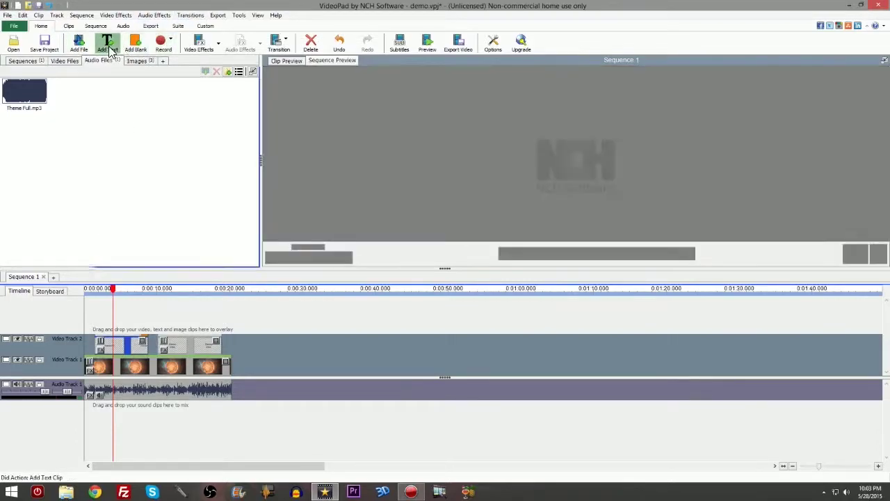
left_click_drag(126, 326, 299, 322)
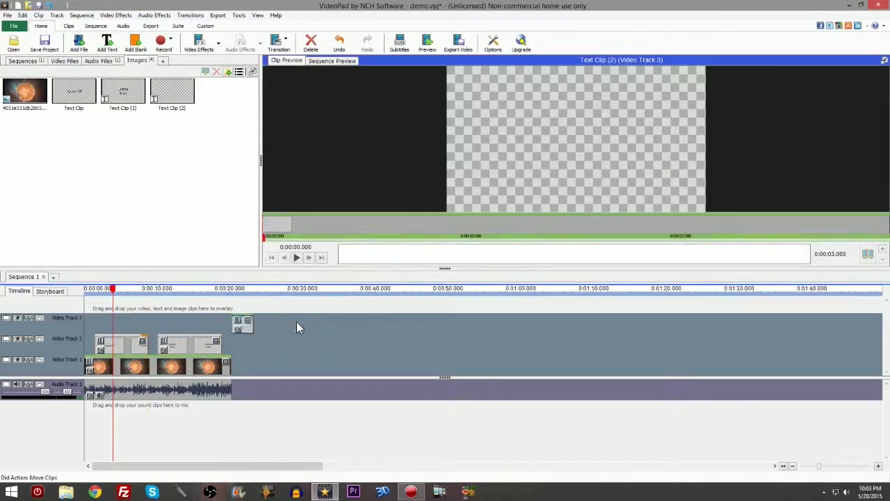
- Split the blank text clip at about 0:00:21.9 and delete its first part
left_click(238, 296)
left_click_drag(238, 292, 243, 293)
scroll(244, 299, "up", 3)
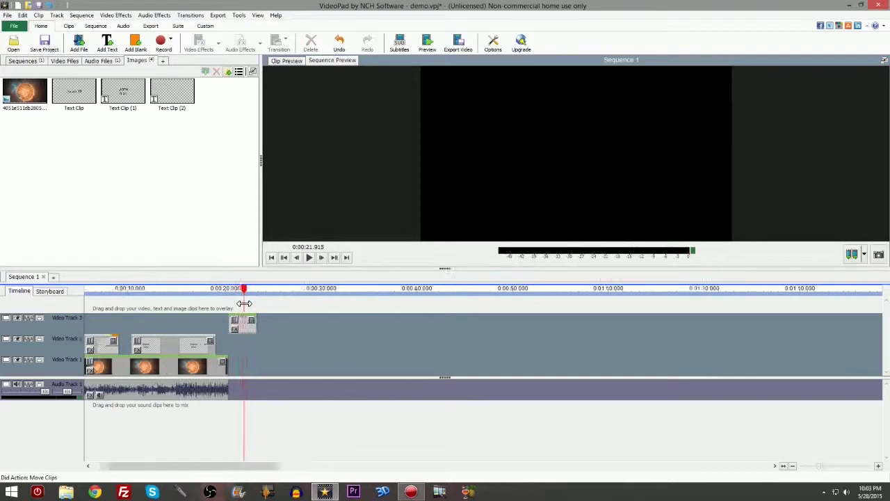
left_click(240, 324)
right_click(249, 324)
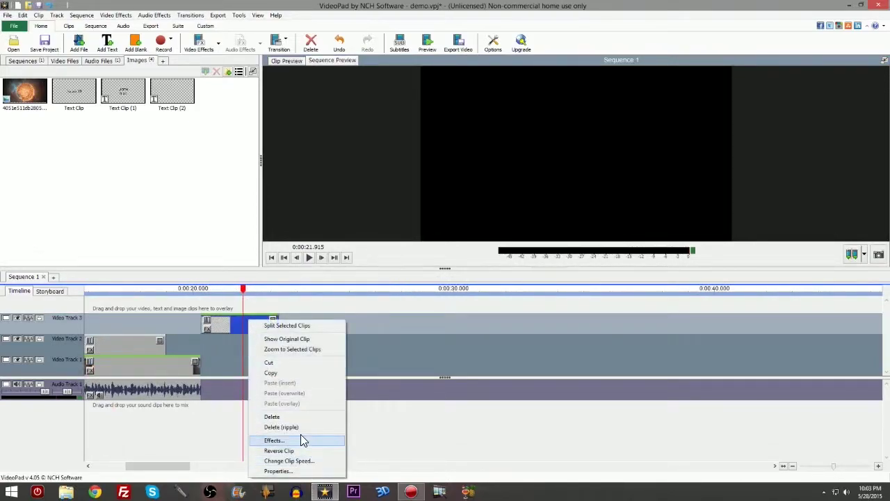
left_click(299, 320)
left_click(254, 297)
left_click_drag(254, 286, 243, 292)
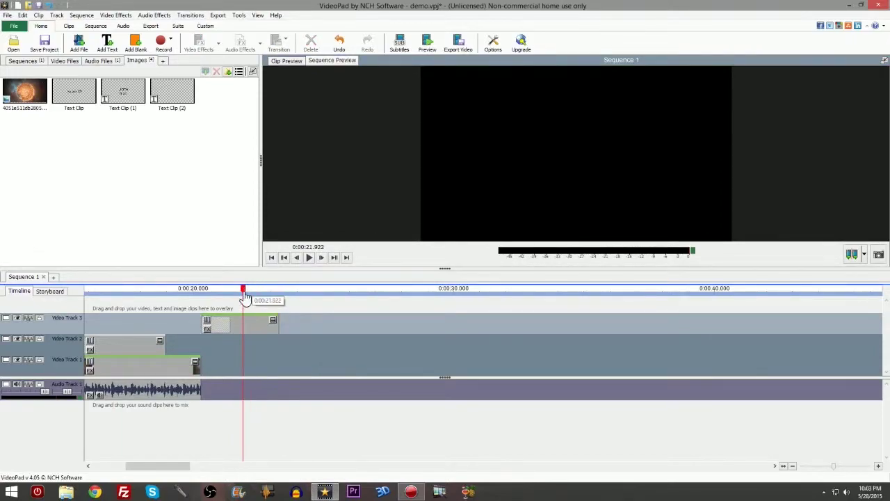
right_click(252, 323)
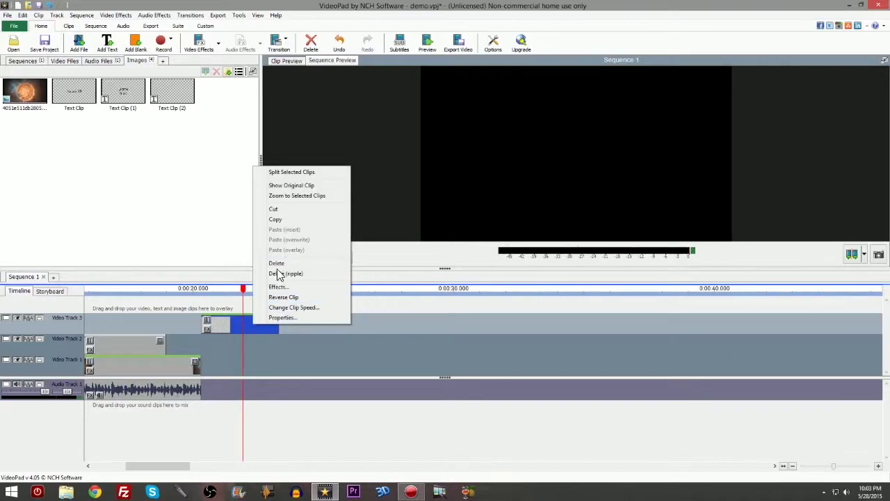
left_click(291, 172)
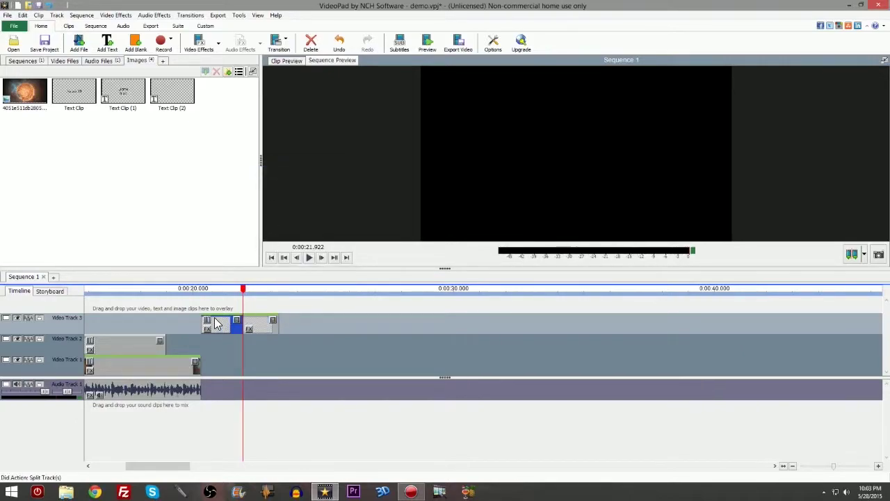
key("Delete")
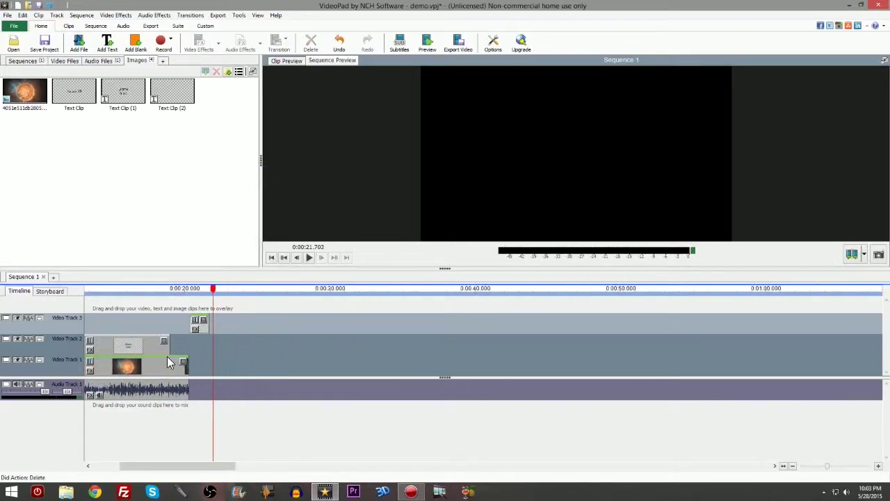
- Move the shortened blank text clip to the beginning of video track 2 so that it ends where the first title starts
left_click_drag(204, 330, 107, 330)
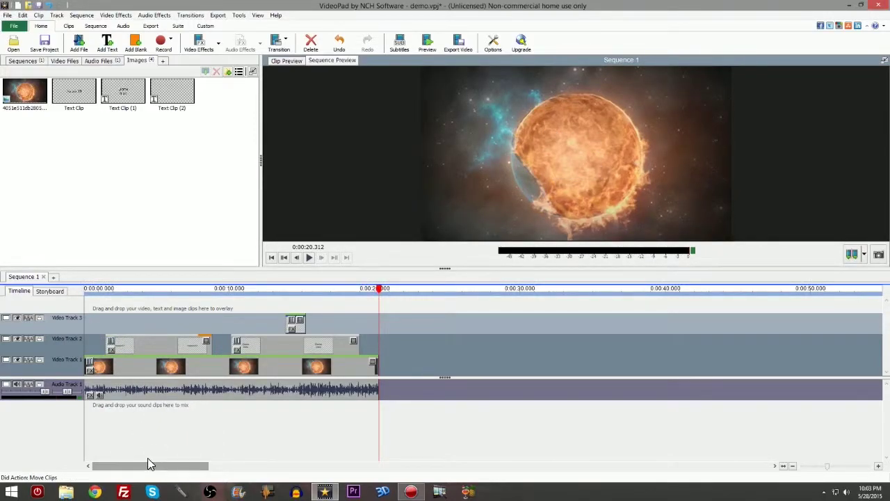
left_click_drag(300, 332, 97, 358)
scroll(98, 359, "up", 2)
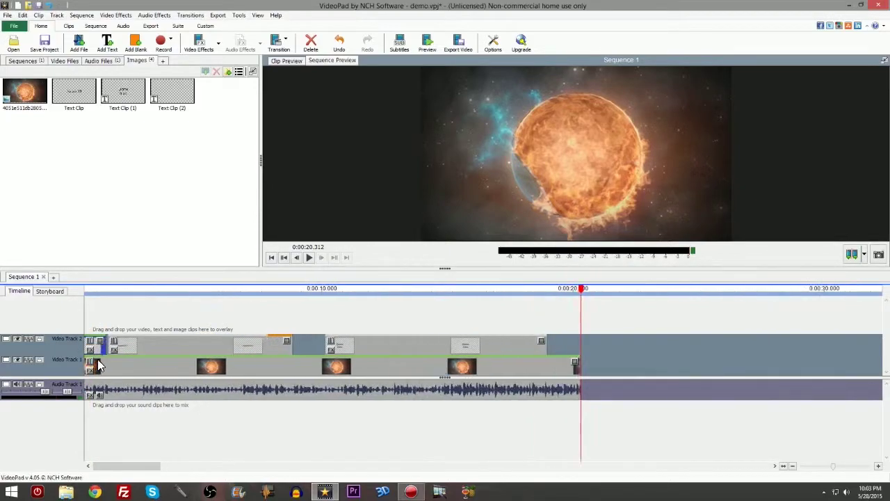
scroll(97, 358, "up", 5)
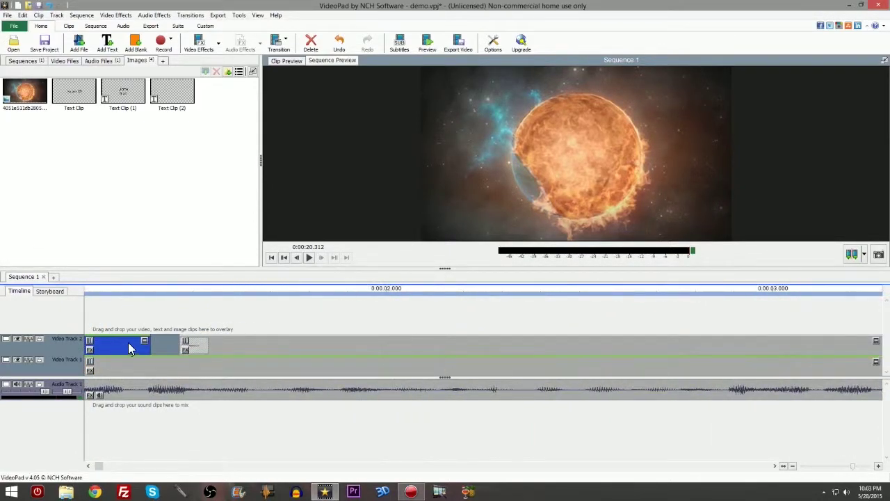
left_click_drag(130, 348, 159, 352)
scroll(158, 370, "down", 6)
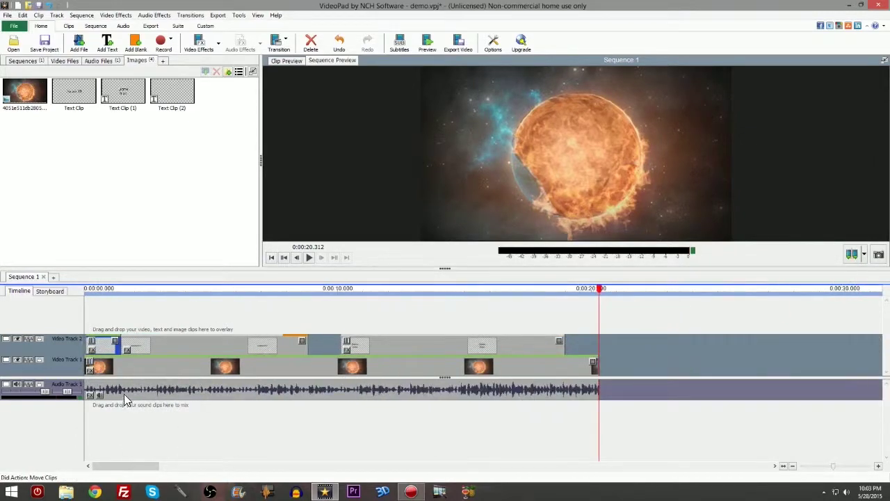
- Apply a Fade transition between the blank text clip and the first title
scroll(113, 424, "up", 2)
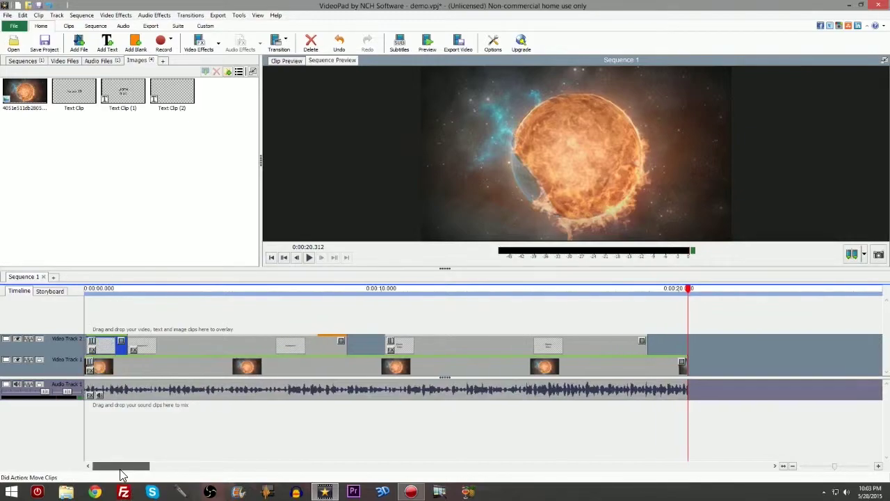
left_click(120, 341)
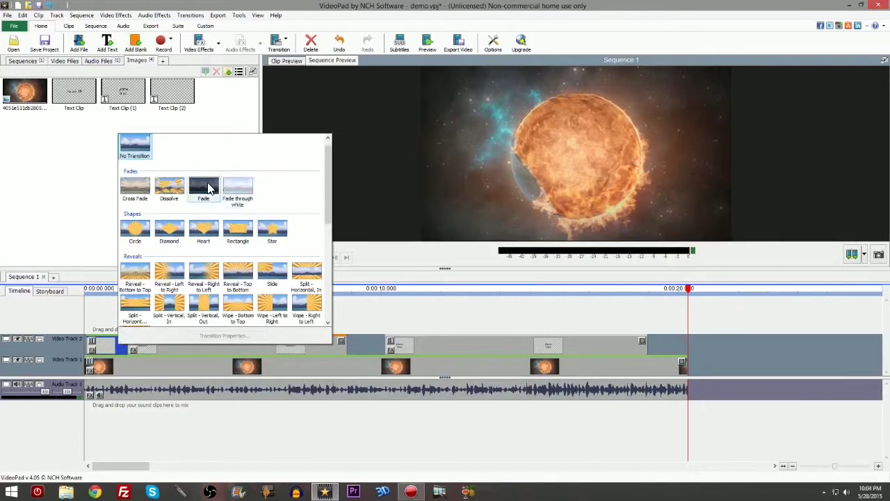
left_click(206, 187)
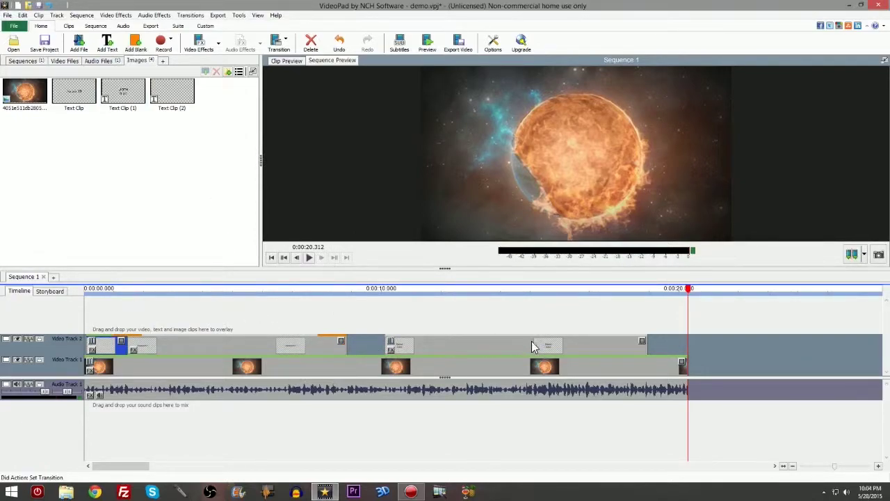
- Move the second title slightly later on video track 2 and place another blank text clip on a new track above the gap before it
left_click_drag(507, 343, 529, 342)
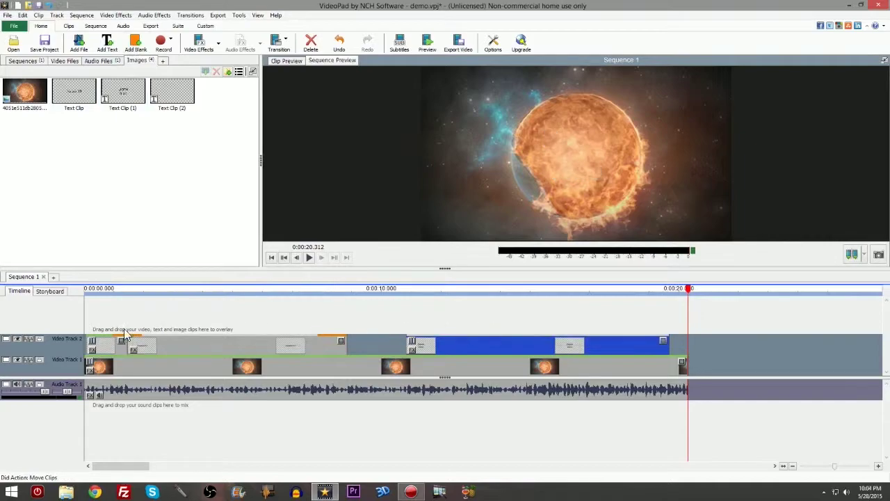
left_click(171, 90)
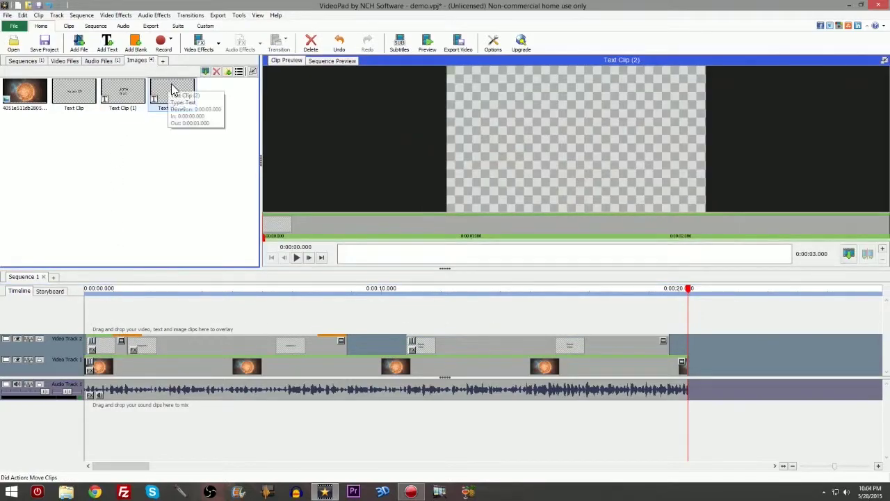
left_click_drag(173, 89, 357, 311)
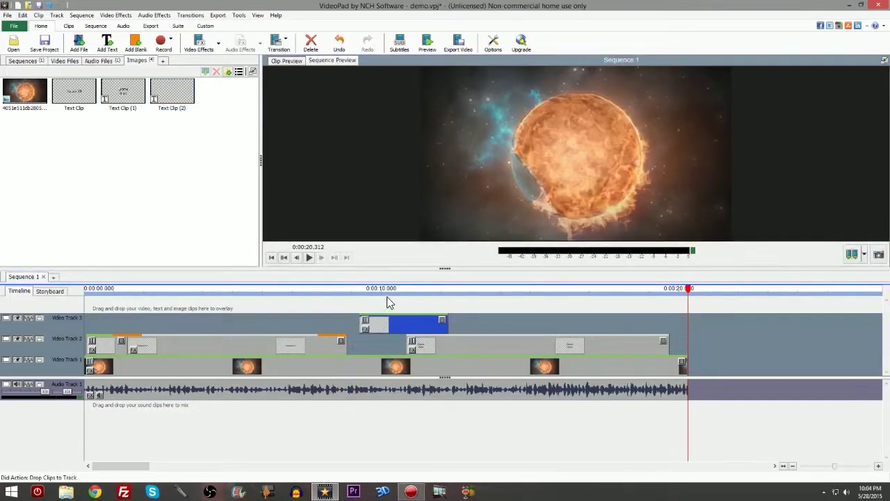
- Split the new blank text clip at about 0:00:09.9 and delete its second part
left_click(388, 299)
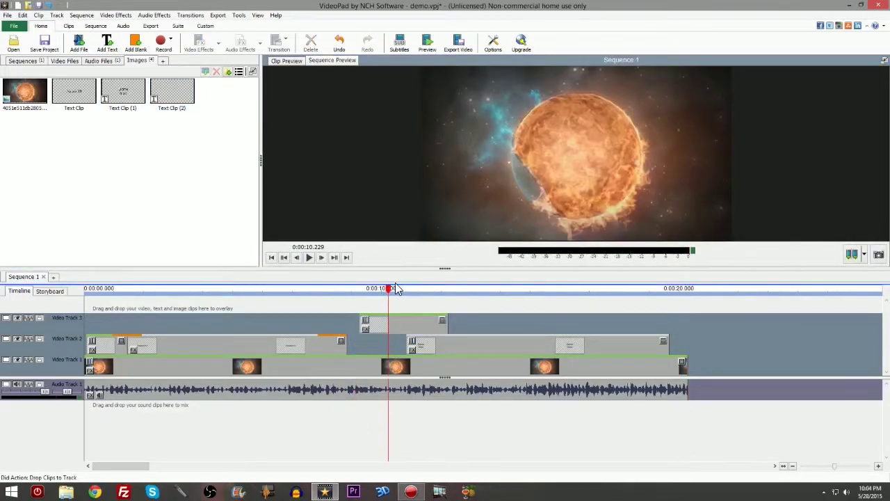
left_click_drag(391, 292, 382, 292)
left_click(385, 321)
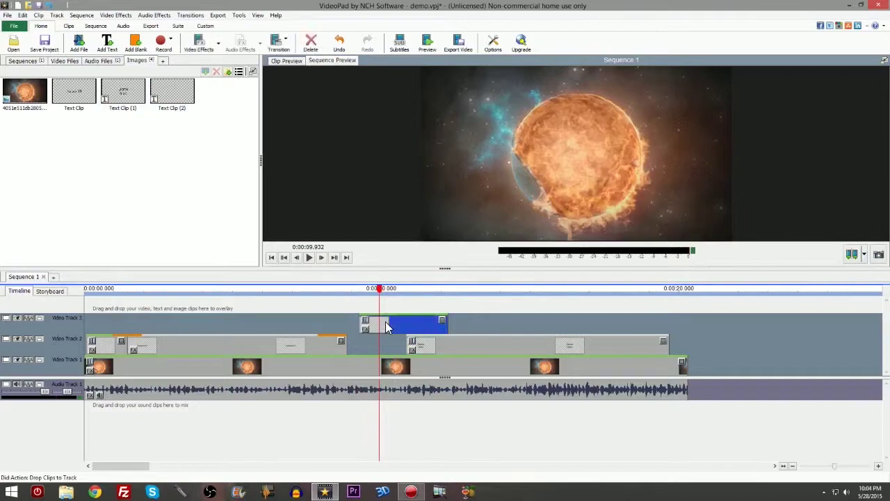
right_click(385, 321)
left_click(397, 329)
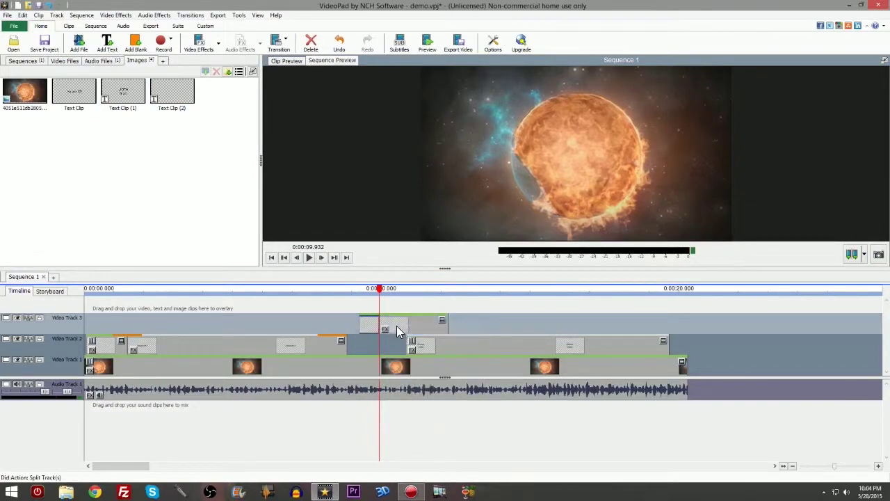
right_click(397, 330)
left_click(413, 339)
- Move the shortened blank text clip onto video track 2 so that it ends where the second title starts
left_click(374, 327)
left_click_drag(374, 327, 396, 346)
scroll(402, 343, "up", 3)
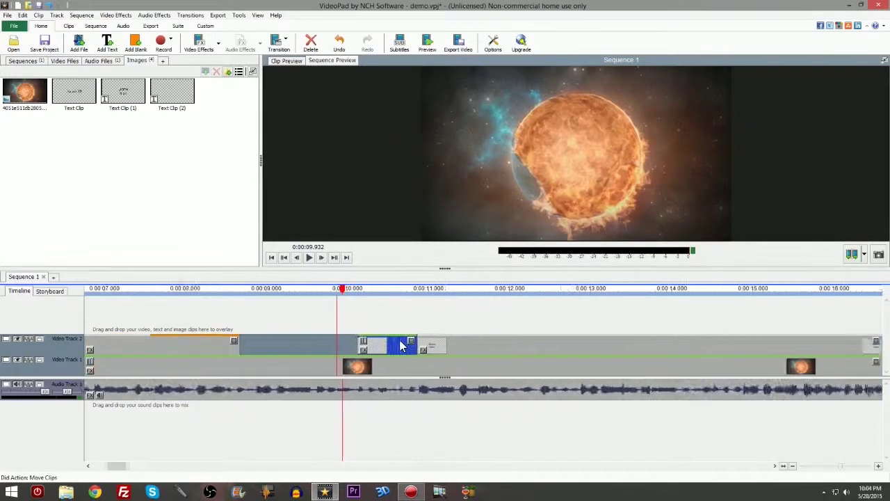
- Apply a Fade transition between the blank text clip and the second title, and another at the second title's end
left_click(412, 341)
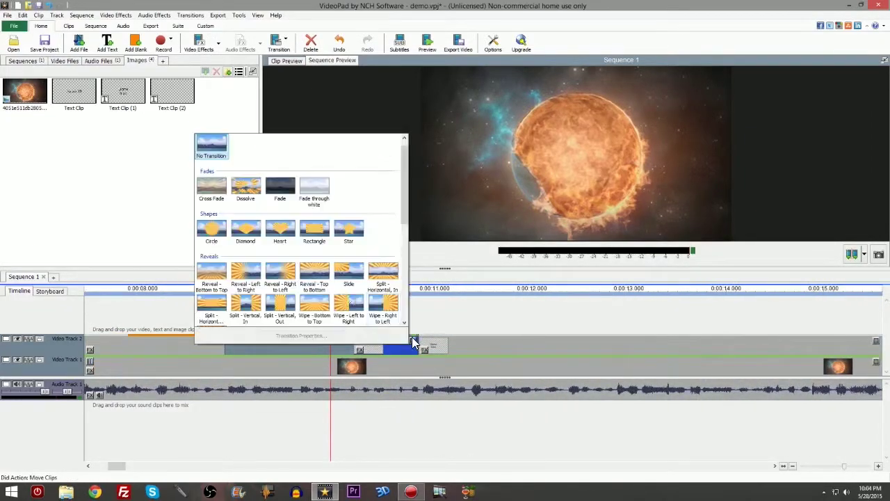
left_click(279, 186)
scroll(494, 341, "down", 3)
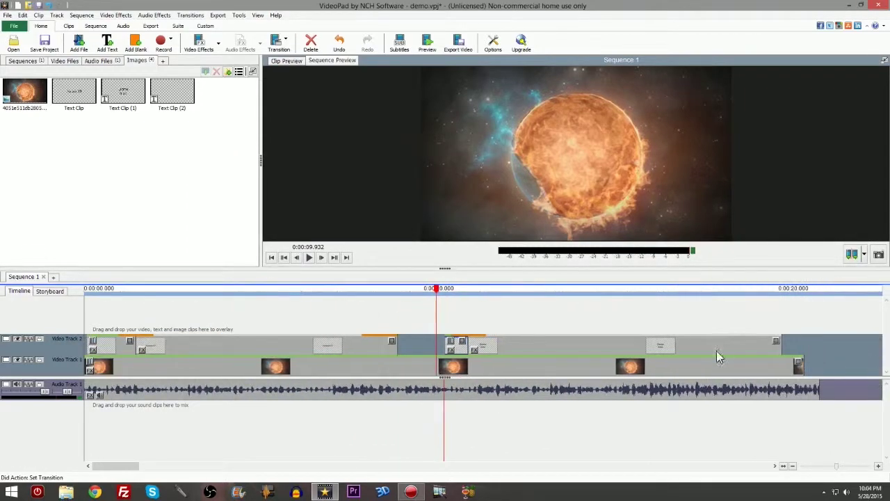
left_click(776, 342)
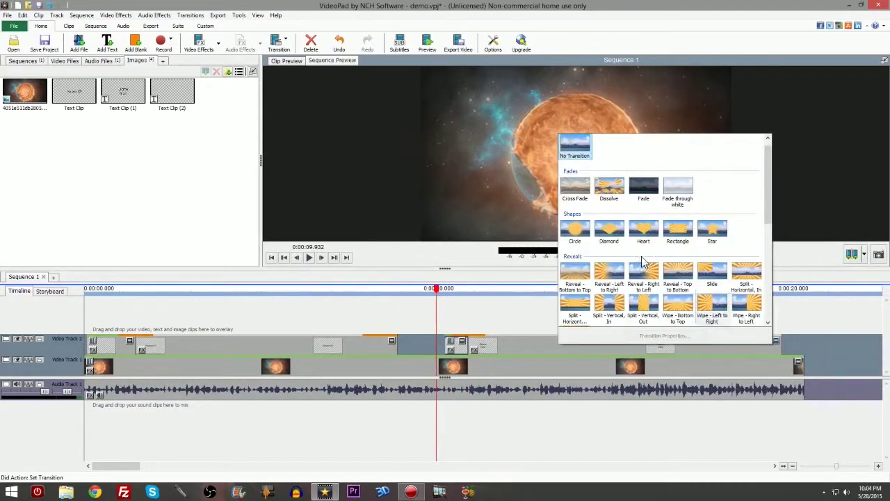
left_click(653, 192)
- Play the sequence from the beginning to check the title fades, stopping during the second title
left_click_drag(439, 293, 41, 310)
left_click(308, 257)
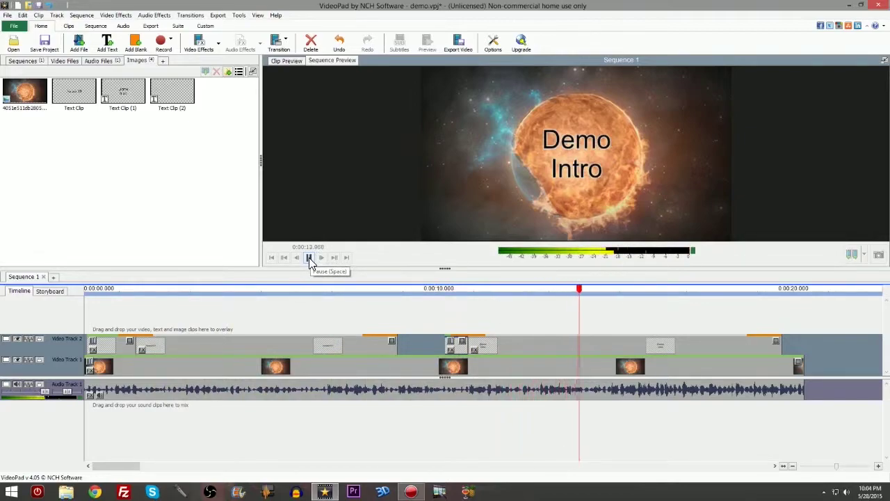
left_click(309, 257)
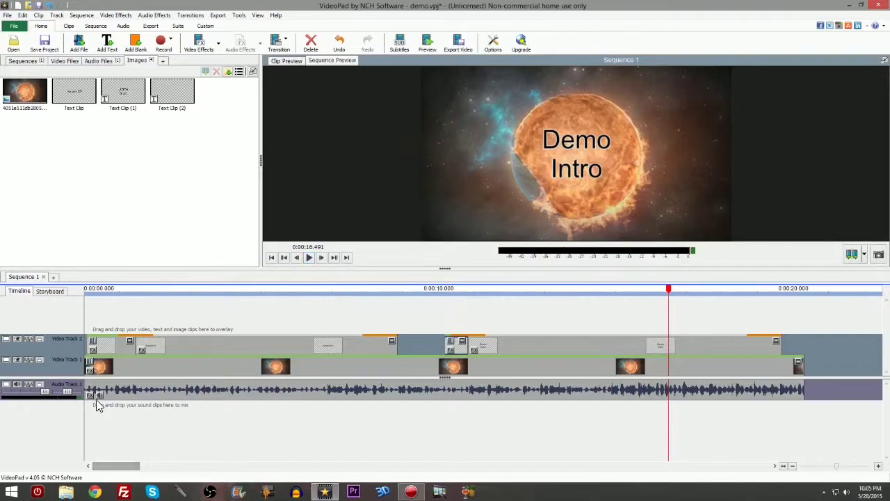
- Add a fade-in and a fade-out to the theme music clip, both with the default length
left_click(120, 388)
right_click(121, 388)
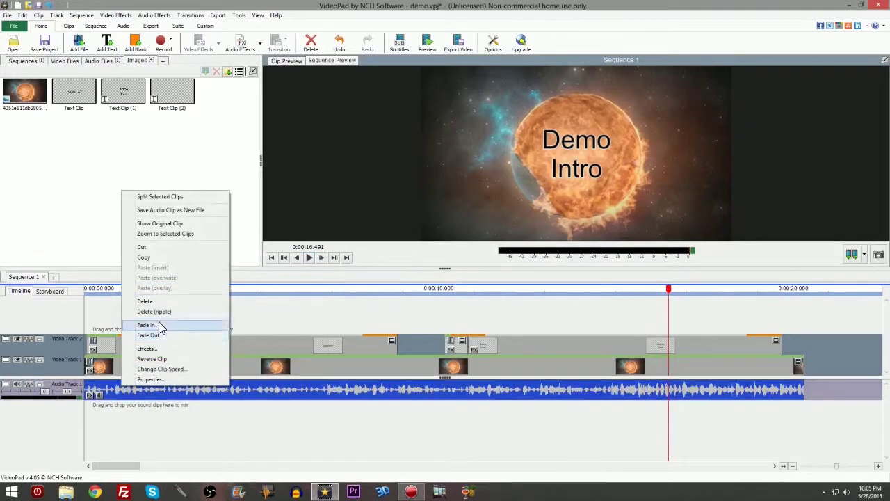
left_click(163, 327)
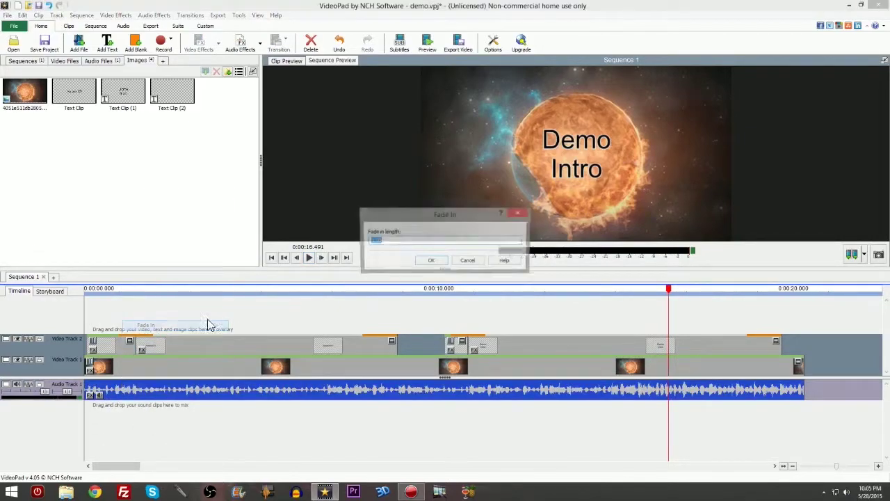
left_click(433, 264)
right_click(764, 393)
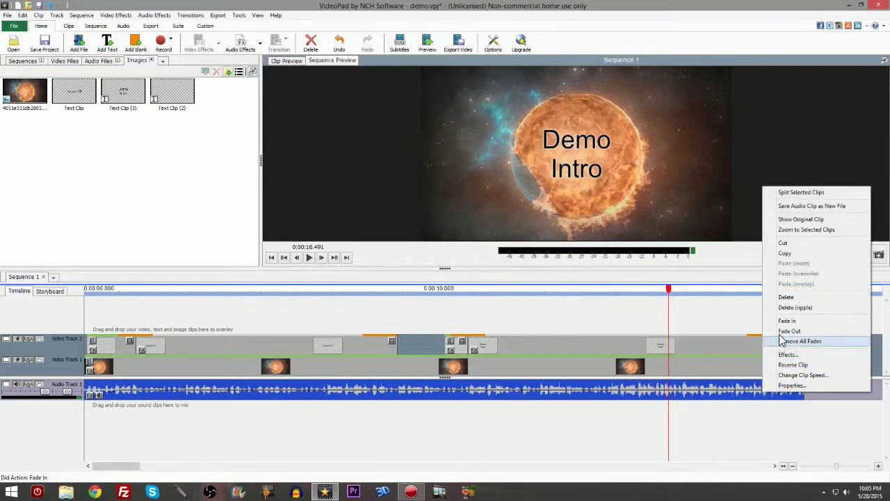
left_click(787, 331)
left_click(432, 260)
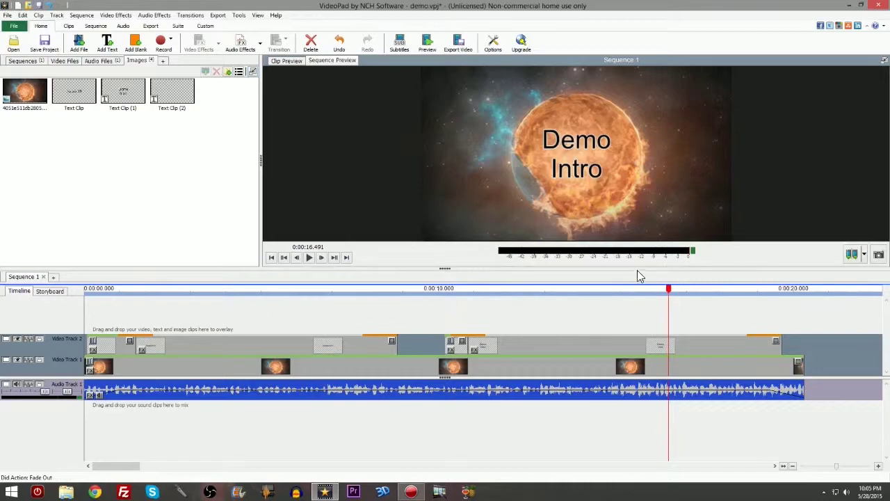
- Play the whole sequence from the beginning to check the music fades
left_click_drag(667, 298, 67, 327)
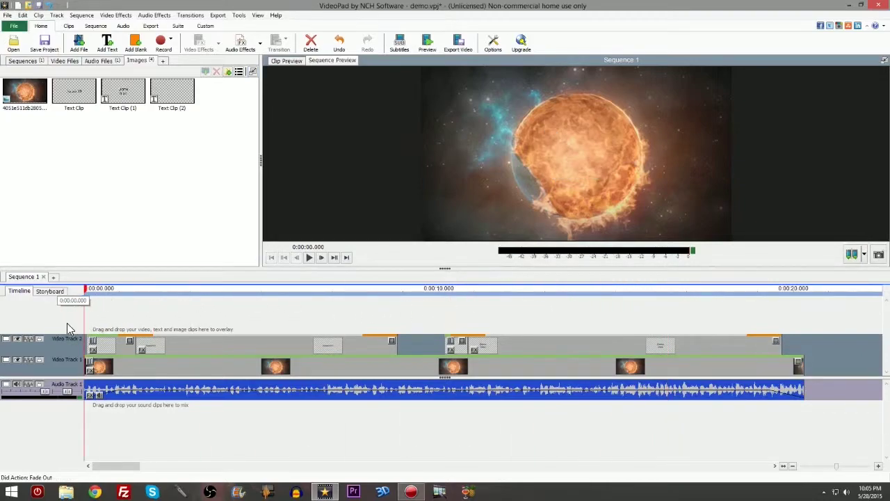
left_click(309, 257)
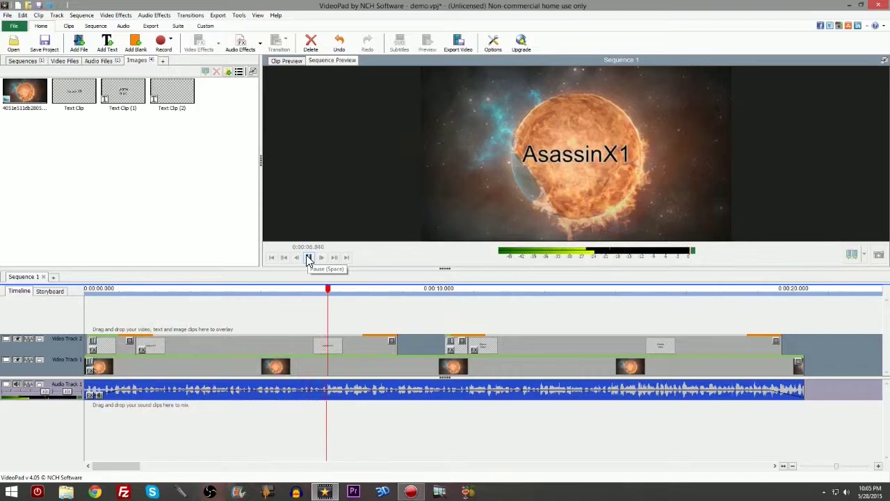
scroll(339, 315, "down", 1)
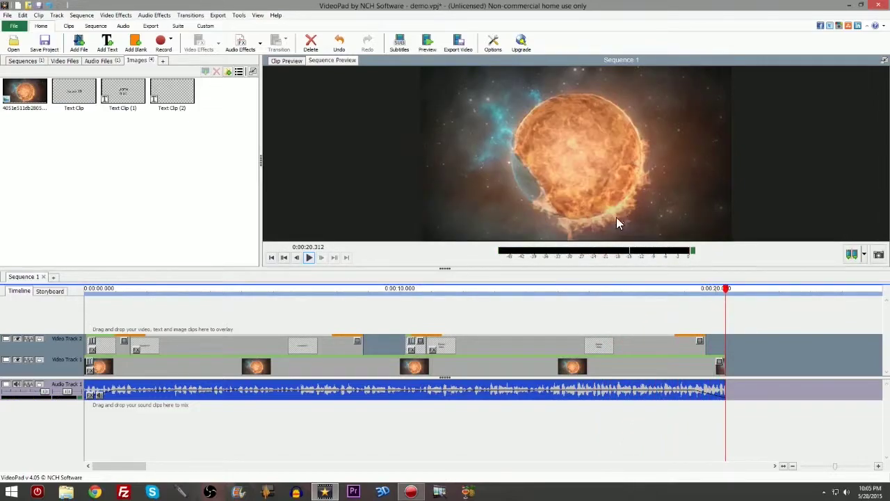
- Apply a Fade transition to the end of the background image on video track 1 and move the playhead back to about 0:00:18.5
left_click(719, 362)
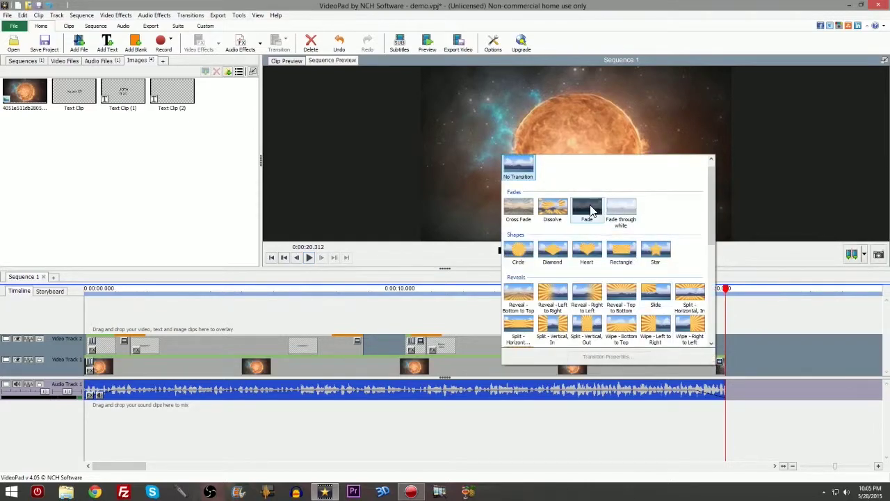
left_click(590, 210)
left_click_drag(725, 290, 670, 289)
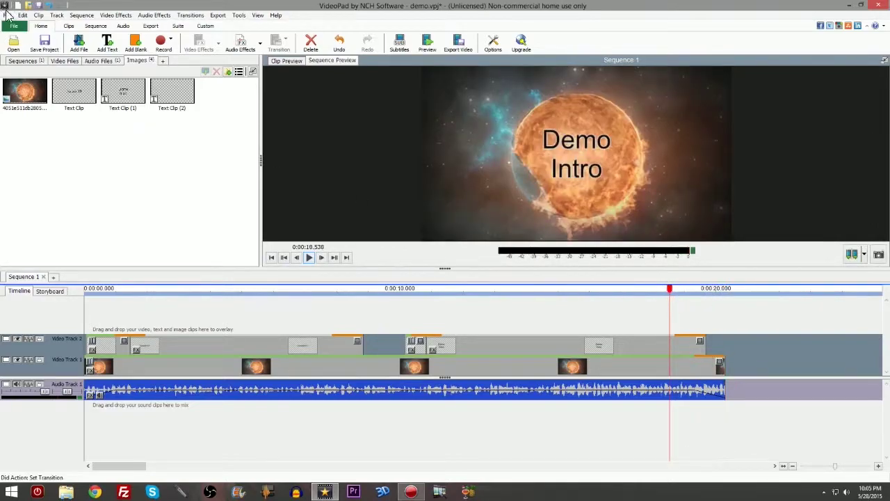
- Export the sequence as demo.mp4 to the Temp folder on the desktop, keeping the 1920 x 1080, 60 fps output settings
left_click(19, 28)
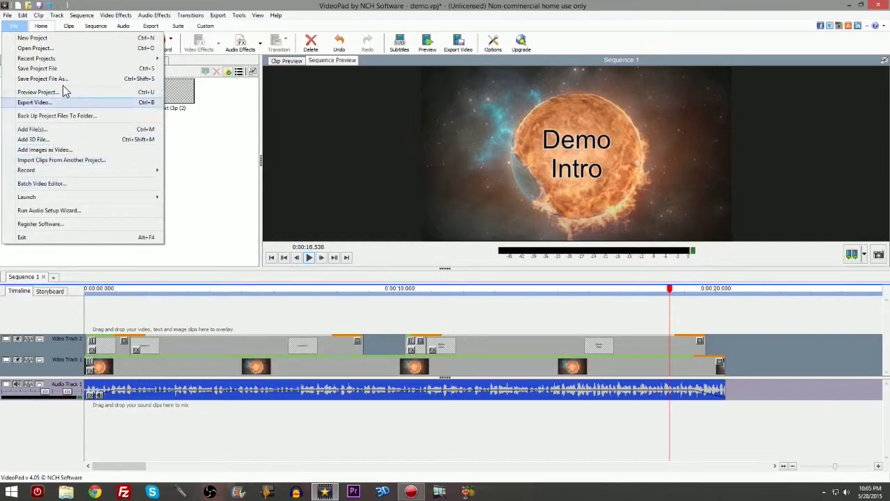
left_click(35, 102)
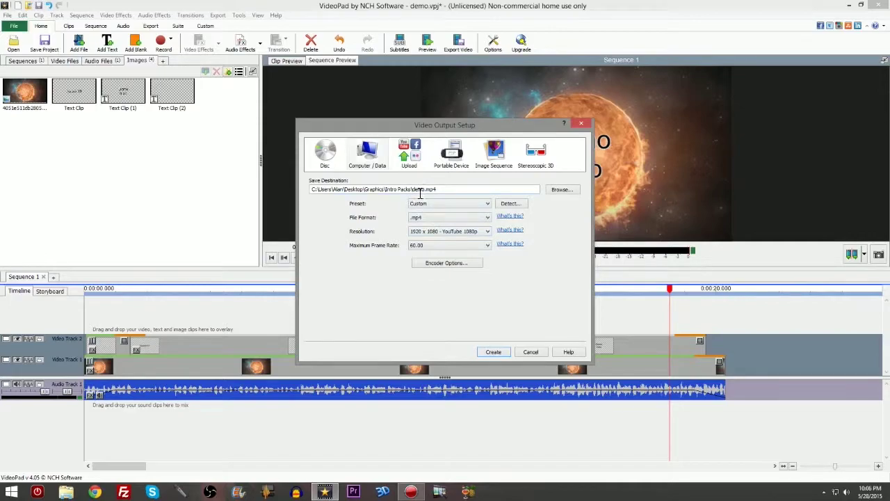
left_click(565, 193)
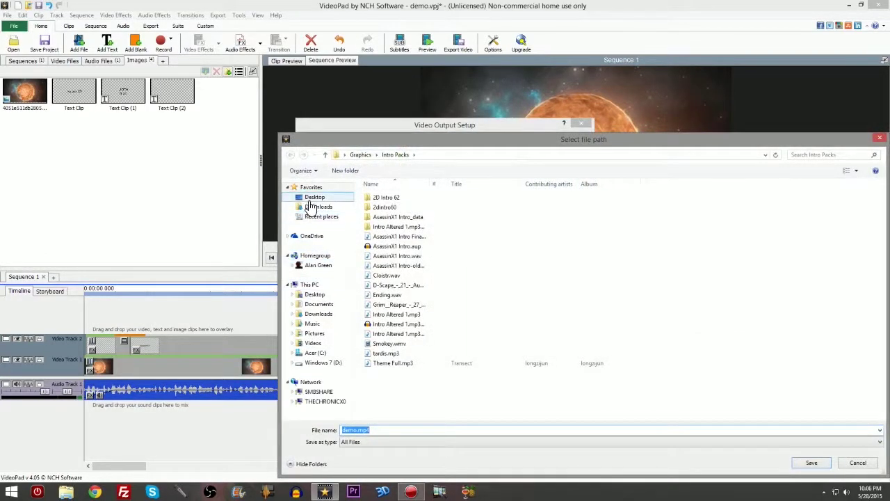
left_click(313, 198)
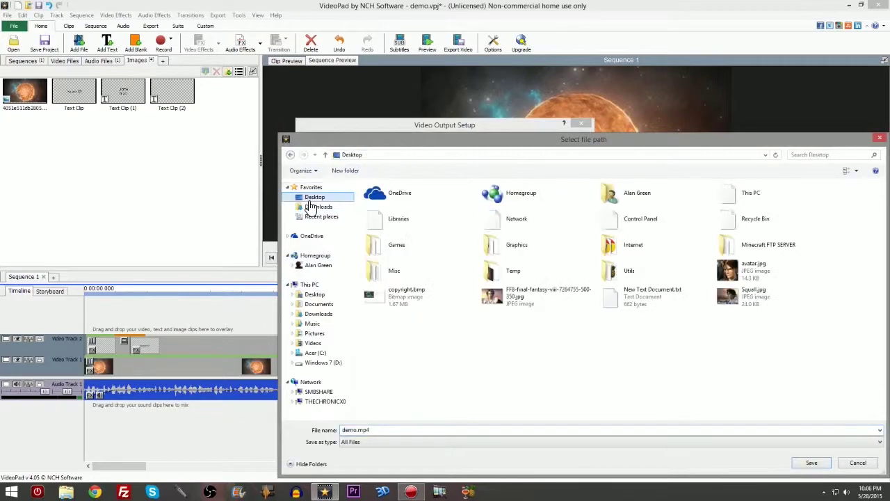
double_click(508, 272)
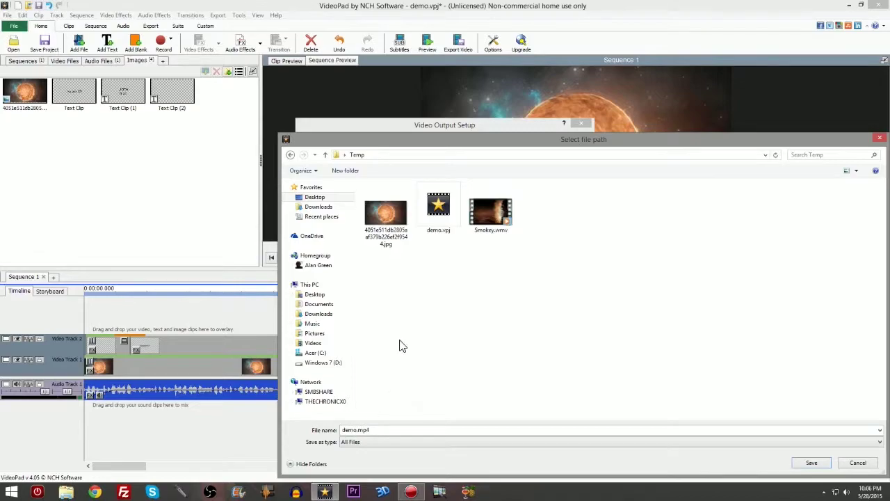
left_click(812, 464)
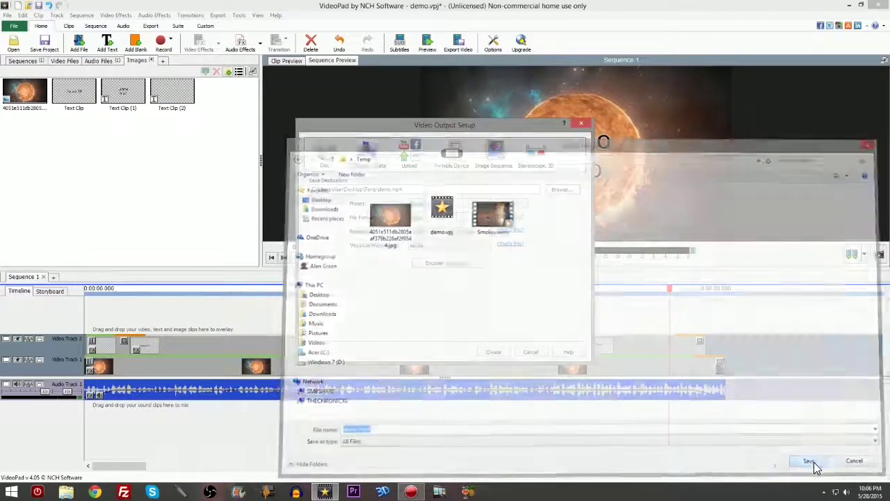
left_click(494, 352)
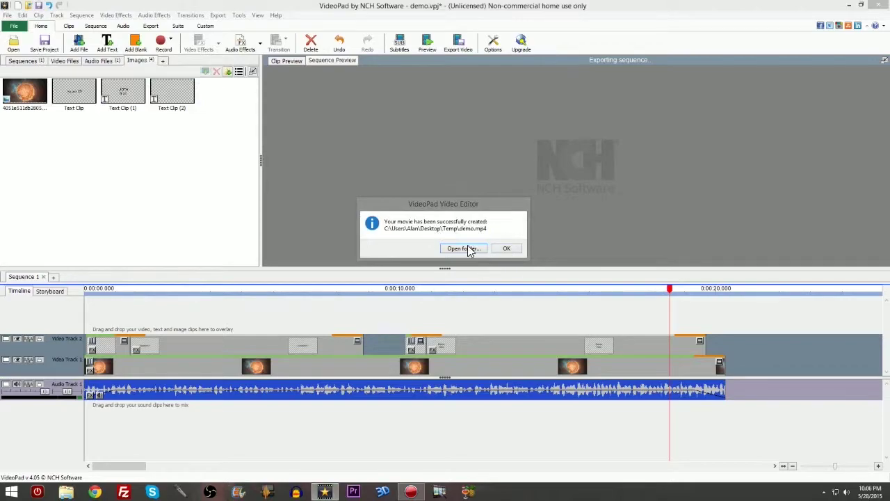
- Play the exported demo.mp4 full screen in VLC media player from its output folder, and return to VideoPad
left_click(467, 248)
left_click(389, 271)
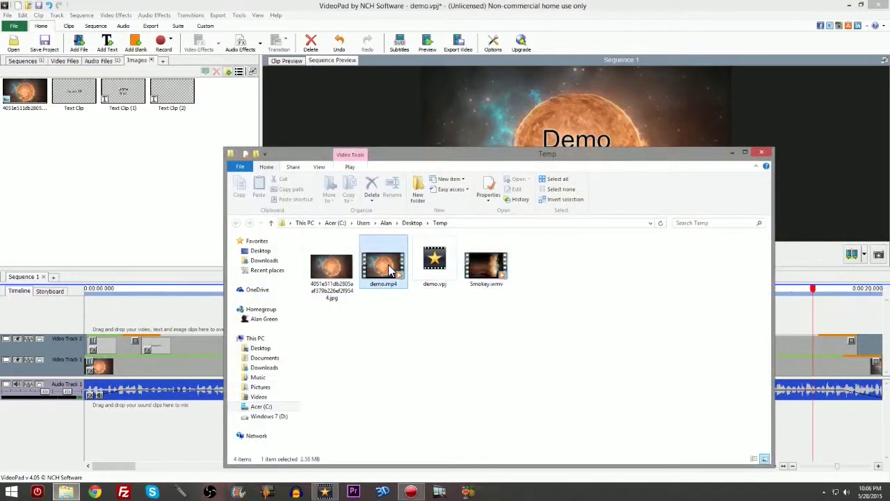
right_click(389, 270)
mouse_move(478, 301)
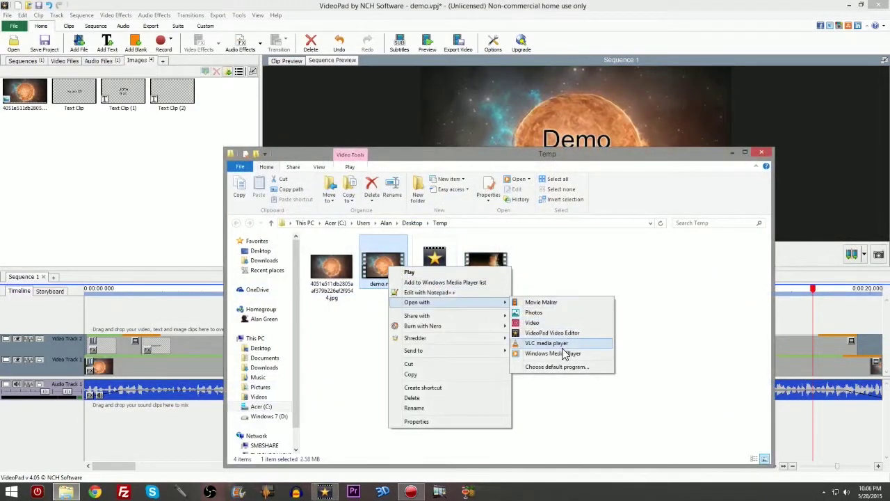
left_click(556, 344)
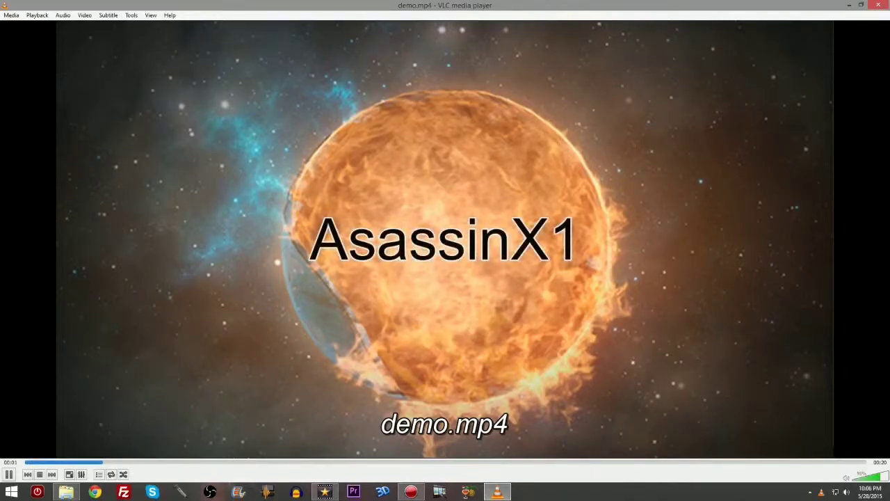
double_click(472, 246)
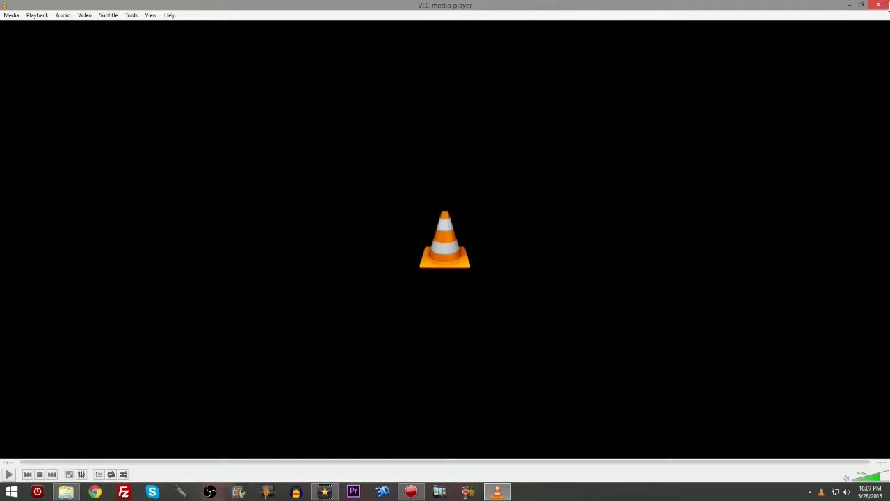
left_click(881, 6)
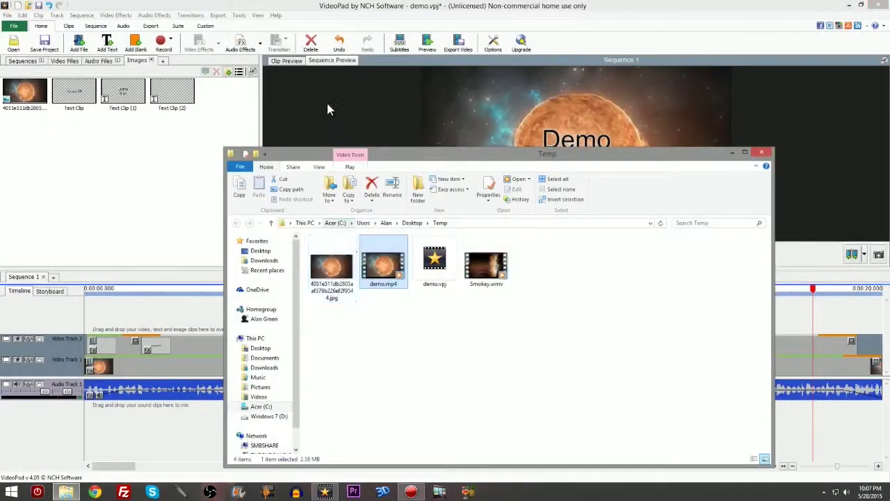
left_click(327, 6)
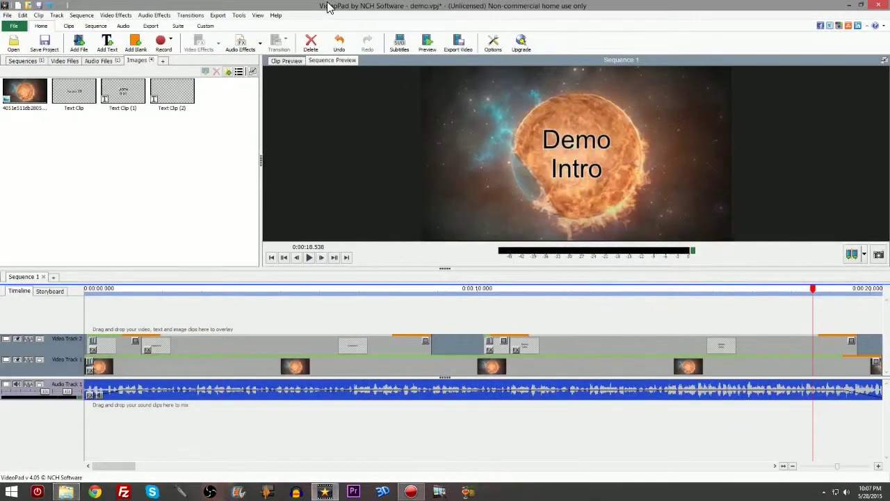
left_click(241, 362)
scroll(240, 366, "down", 1)
scroll(240, 367, "down", 4)
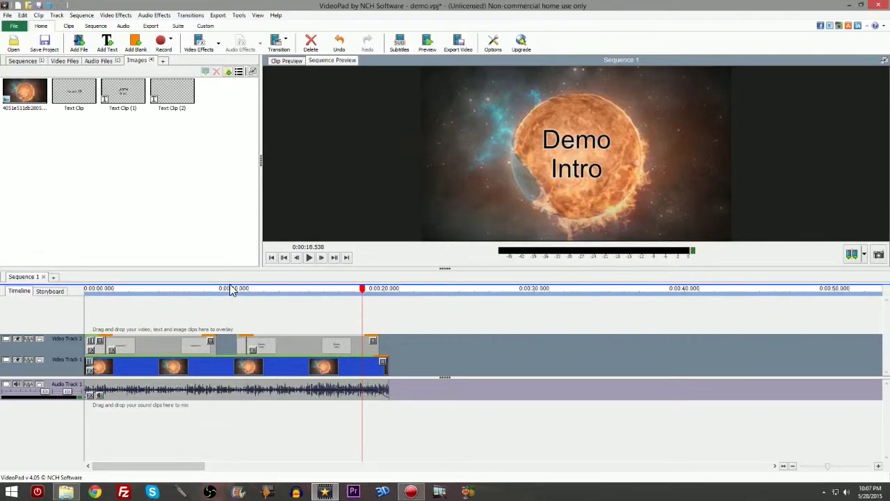
- Replace the background image on video track 1 with Smokey.wmv, imported from the desktop's Temp folder and placed at the sequence start
key("Delete")
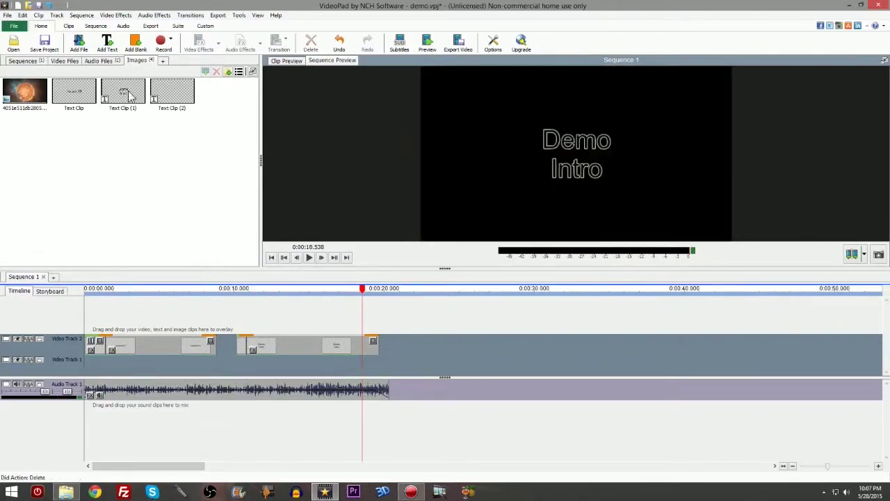
left_click(73, 61)
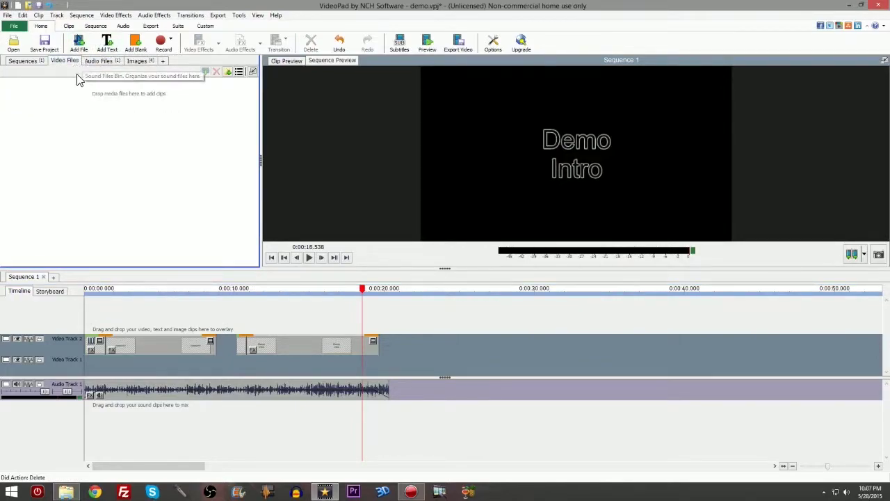
left_click(78, 43)
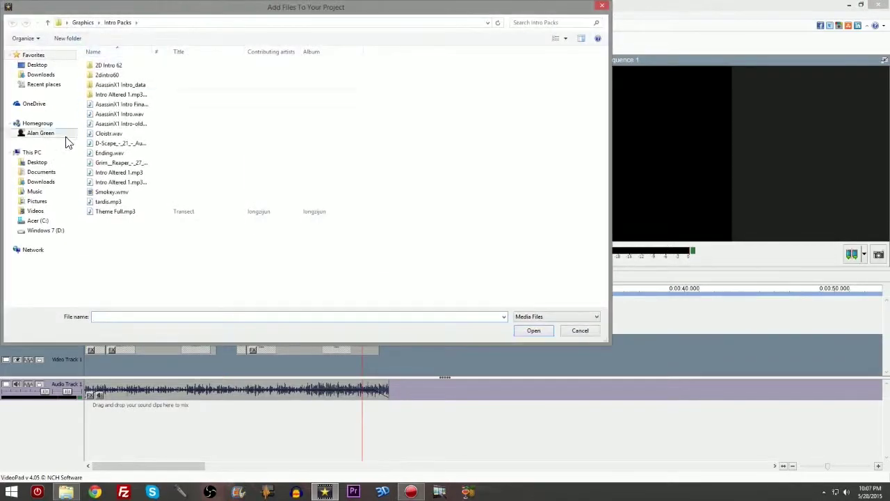
left_click(41, 67)
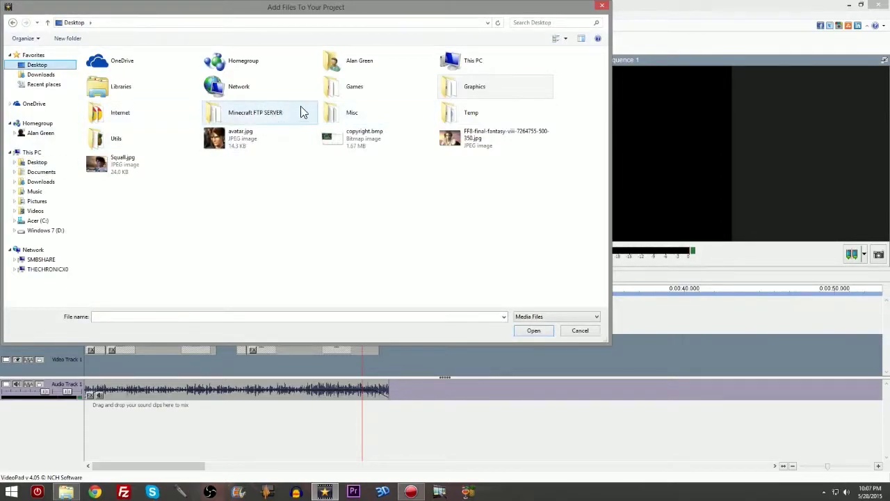
double_click(467, 112)
double_click(211, 61)
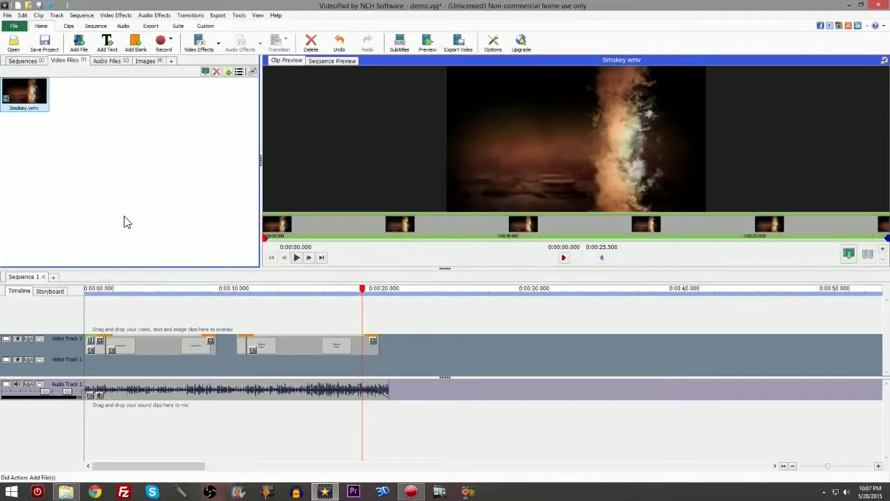
left_click_drag(17, 103, 86, 367)
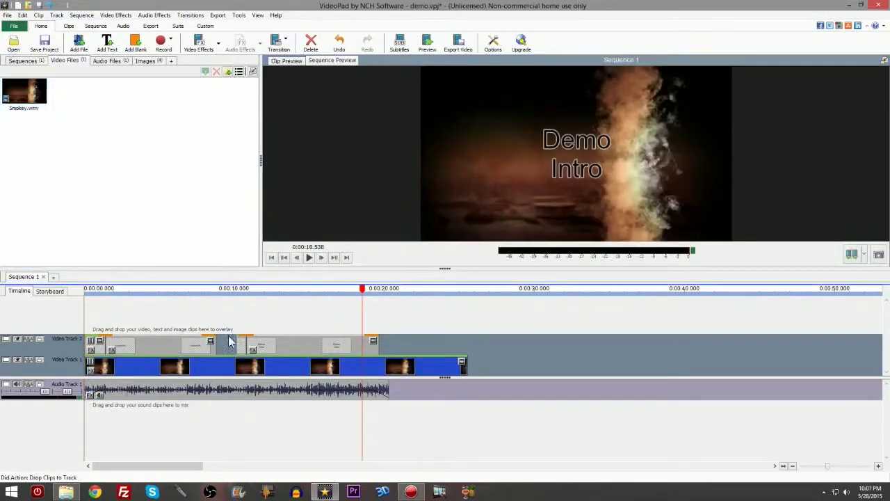
- Play the sequence from the beginning to check the titles over the new video background, stopping at about 0:00:14.6
left_click_drag(362, 290, 82, 290)
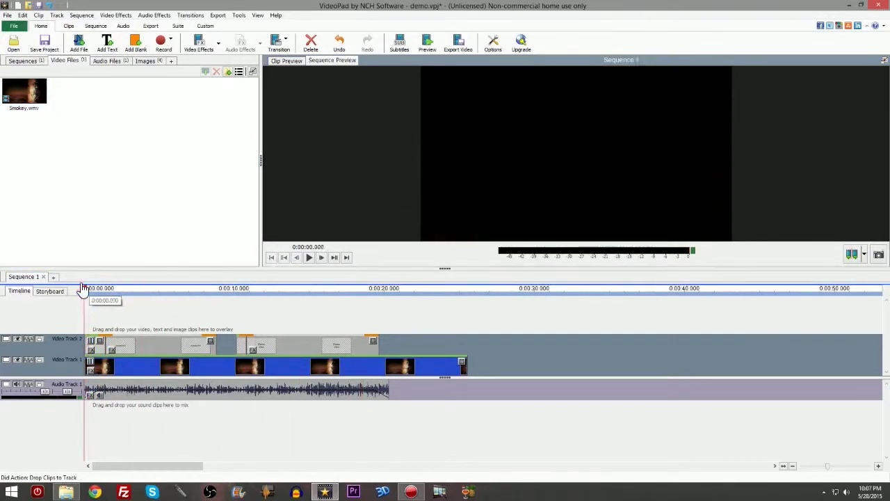
left_click(308, 258)
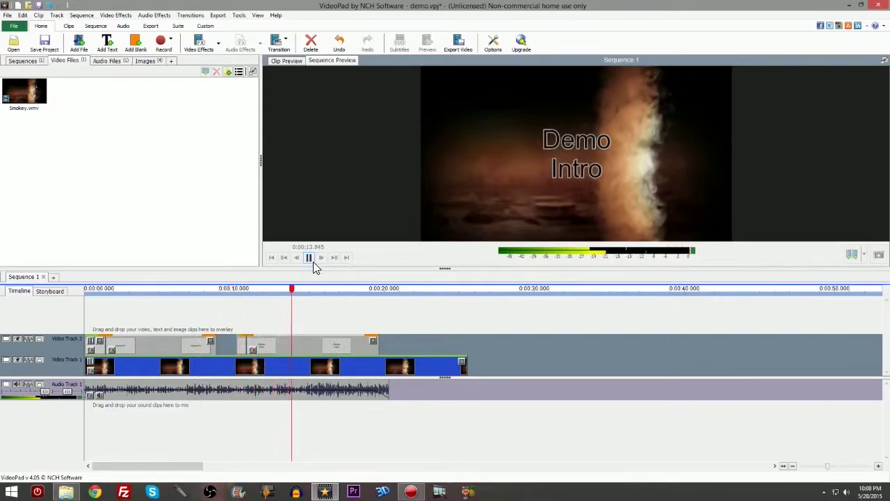
left_click(310, 259)
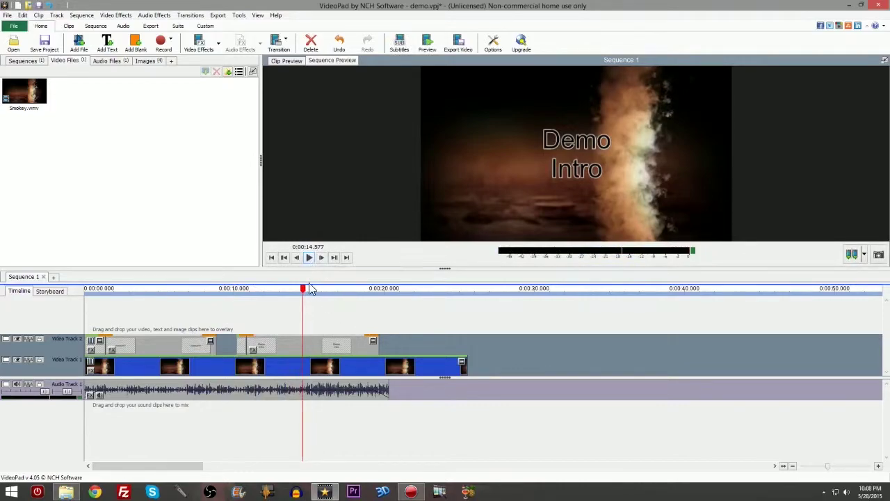
- Split the Smokey.wmv clip at the end of the music, 0:00:20.312, and delete the part after the split
left_click_drag(302, 291, 387, 304)
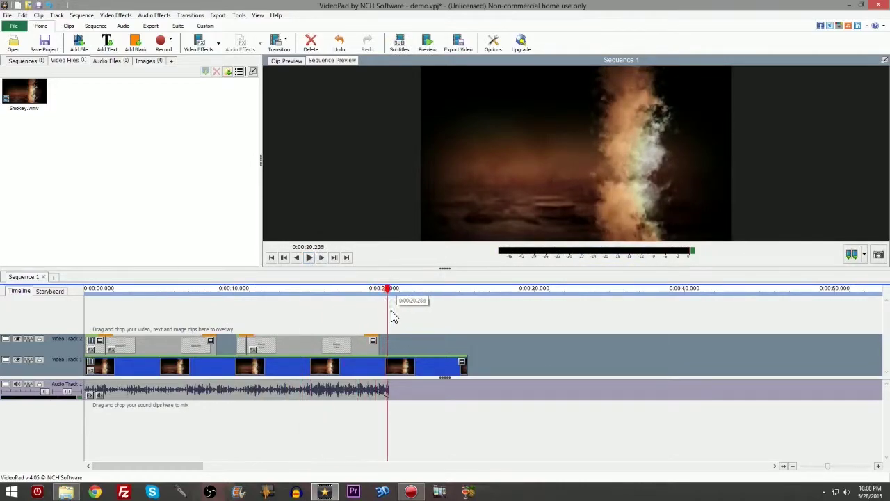
scroll(393, 362, "up", 2)
scroll(393, 361, "up", 10)
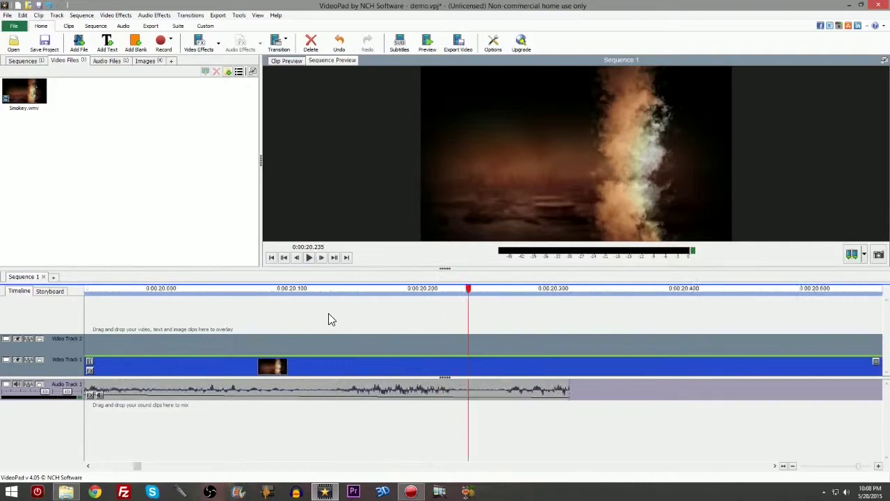
left_click_drag(472, 288, 572, 298)
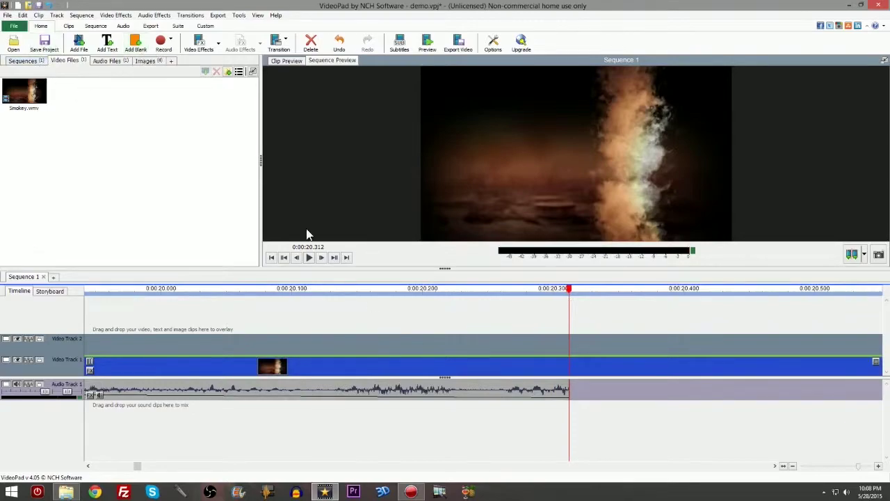
right_click(580, 363)
left_click(647, 211)
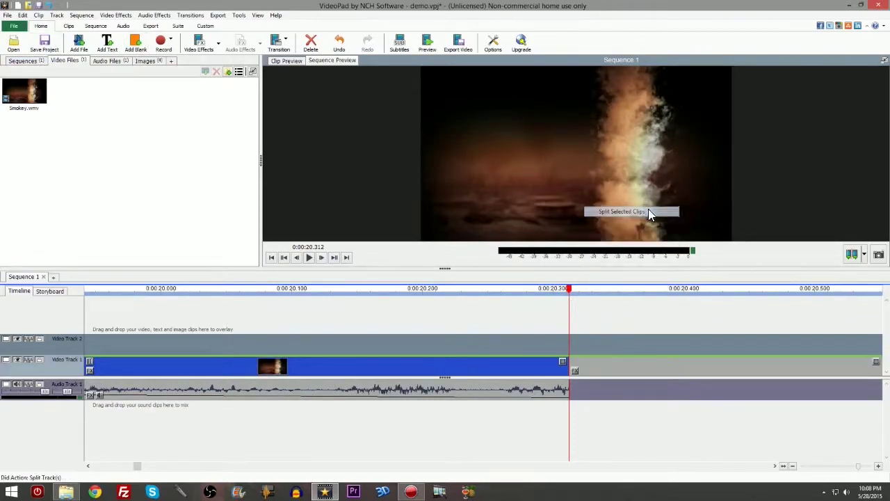
left_click(640, 363)
key("Delete")
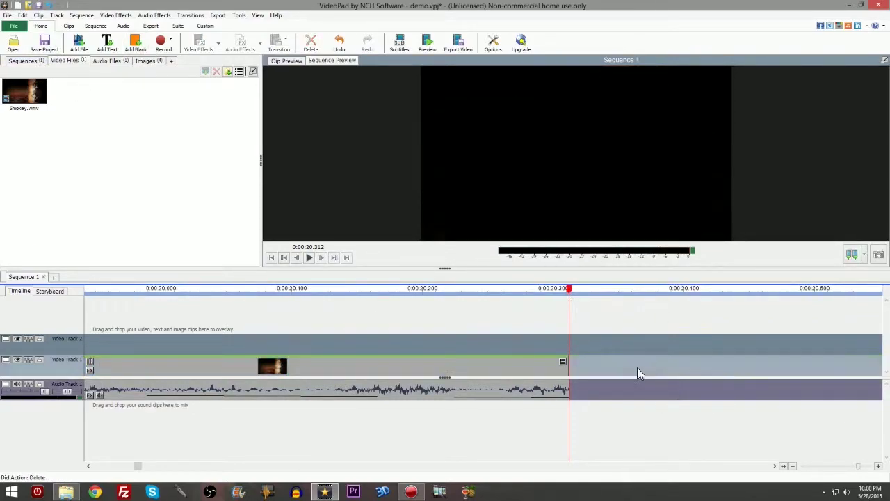
- Align the text of the first title clip on video track 2 to the top of the frame
scroll(511, 393, "down", 10)
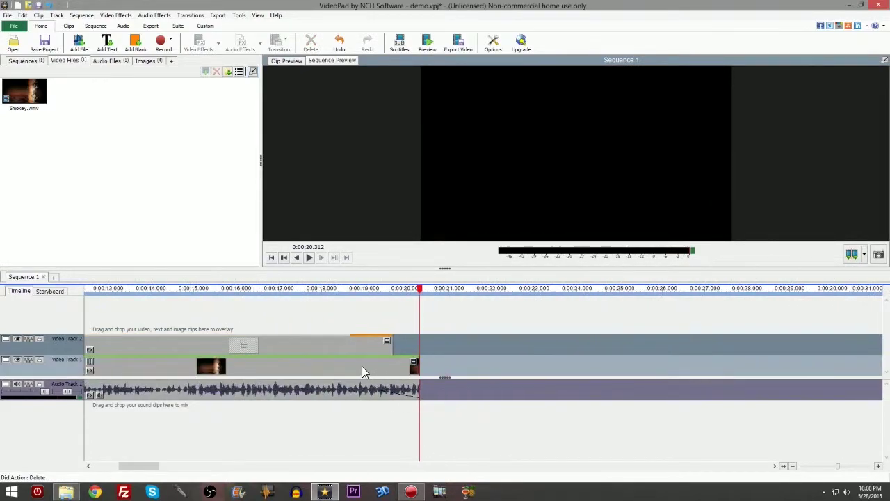
scroll(281, 389, "down", 4)
scroll(219, 406, "up", 1)
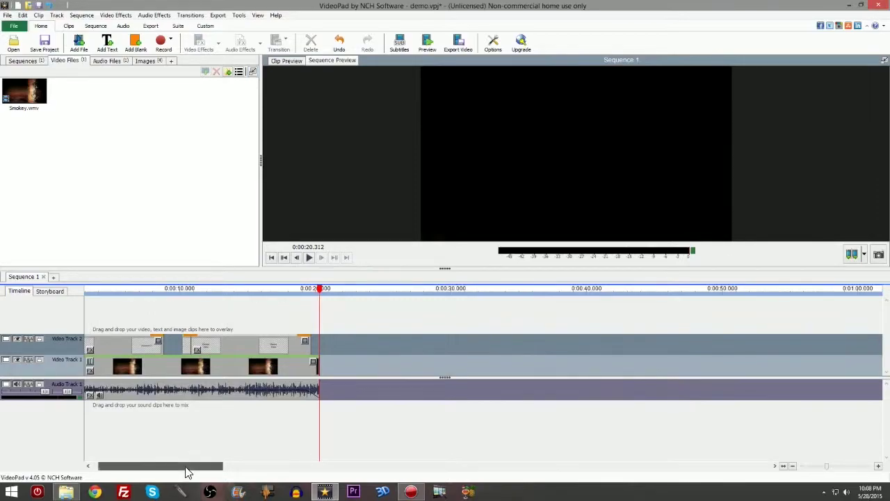
left_click_drag(188, 466, 154, 468)
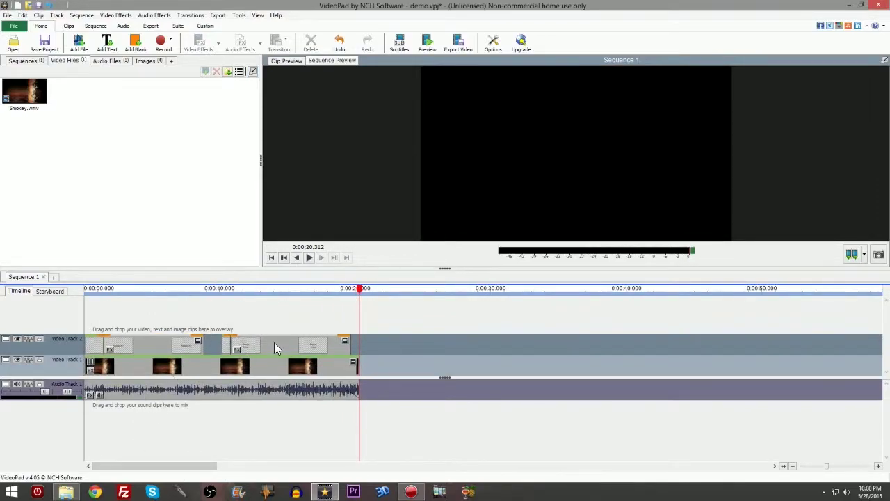
left_click(151, 349)
double_click(152, 351)
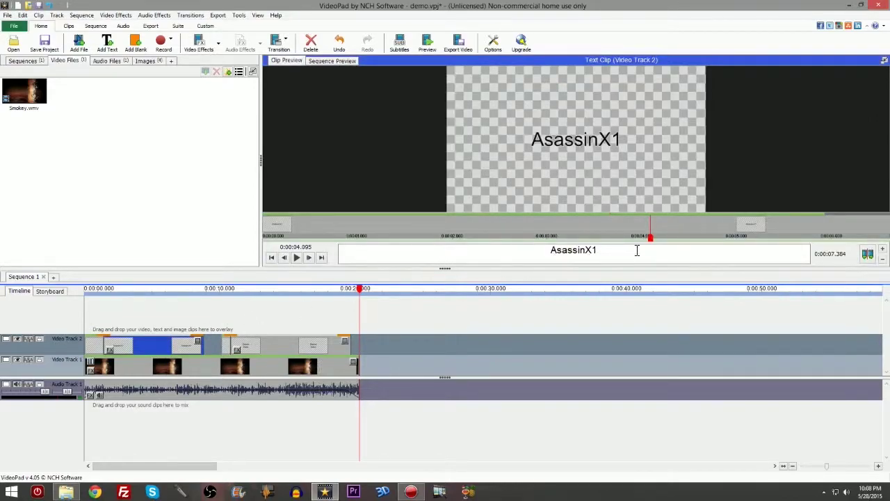
left_click(616, 251)
double_click(582, 251)
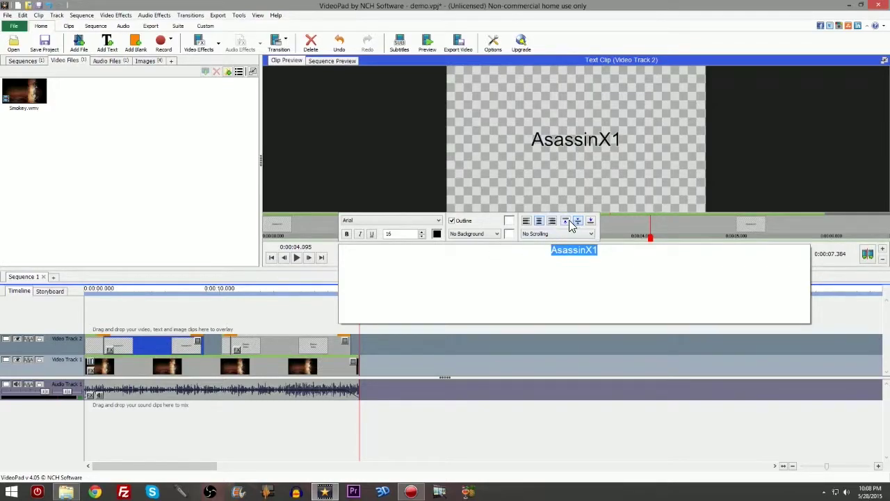
left_click(565, 222)
- Increase the first title's font size to 39
left_click(421, 232)
left_click(420, 232)
left_click(421, 232)
left_click(421, 232)
left_click(420, 232)
left_click(420, 232)
left_click(421, 232)
left_click(421, 232)
left_click(420, 232)
left_click(421, 233)
left_click(420, 232)
left_click(420, 232)
left_click(420, 232)
left_click(421, 232)
left_click(421, 232)
left_click(420, 232)
- Set the first title's outline colour to red and move the sequence playhead to about 0:00:02.8 to preview it
left_click(508, 222)
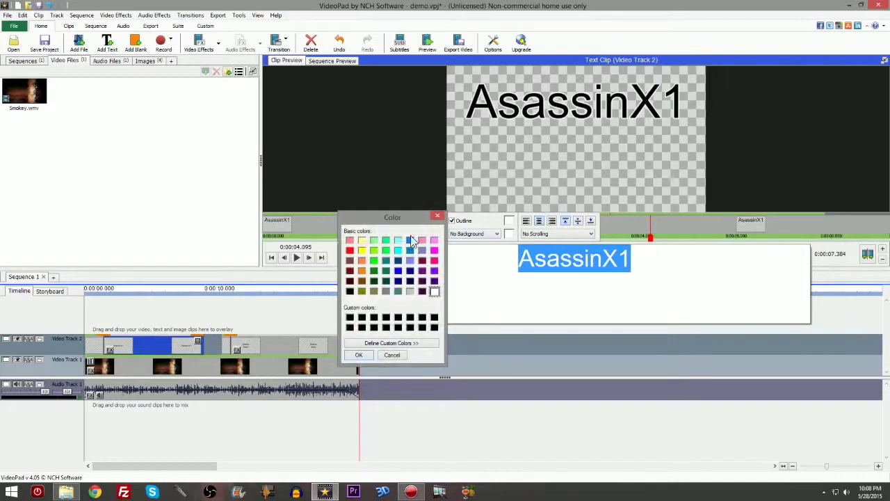
left_click(350, 251)
left_click(356, 355)
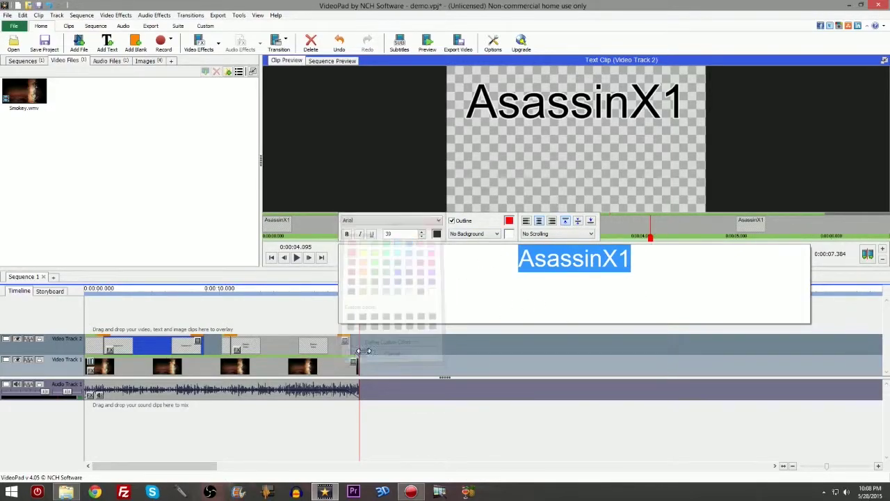
left_click(676, 224)
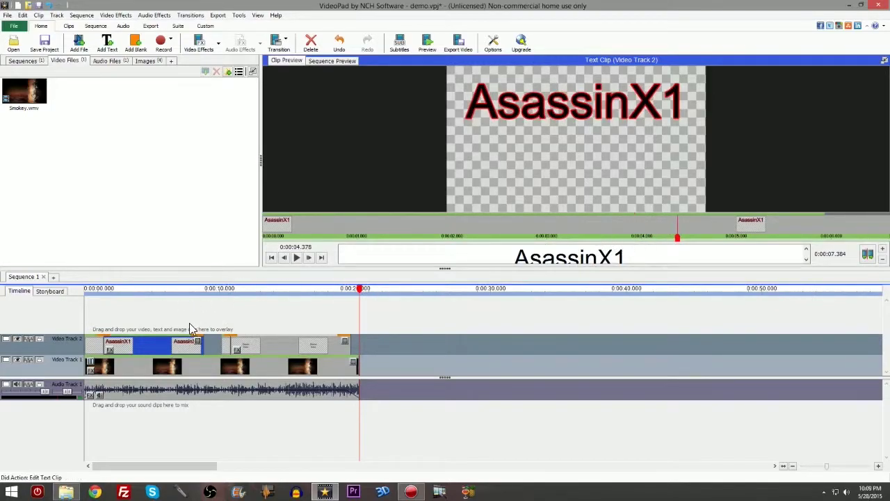
left_click_drag(364, 286, 123, 282)
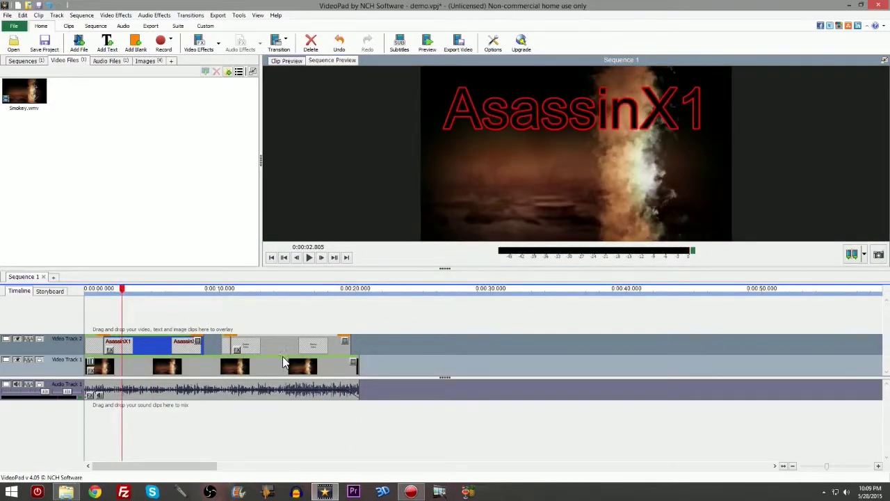
- Put the "Demo Intro" title's text on a single line and align it to the bottom of the frame
left_click(288, 347)
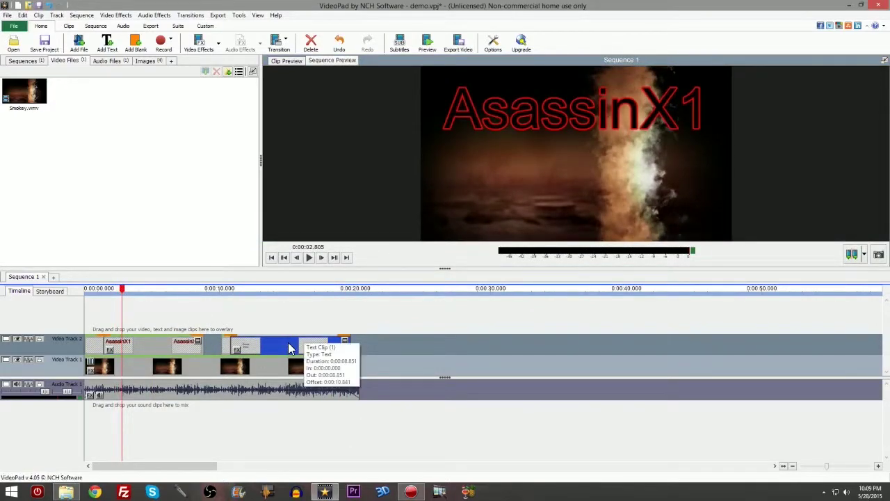
double_click(291, 347)
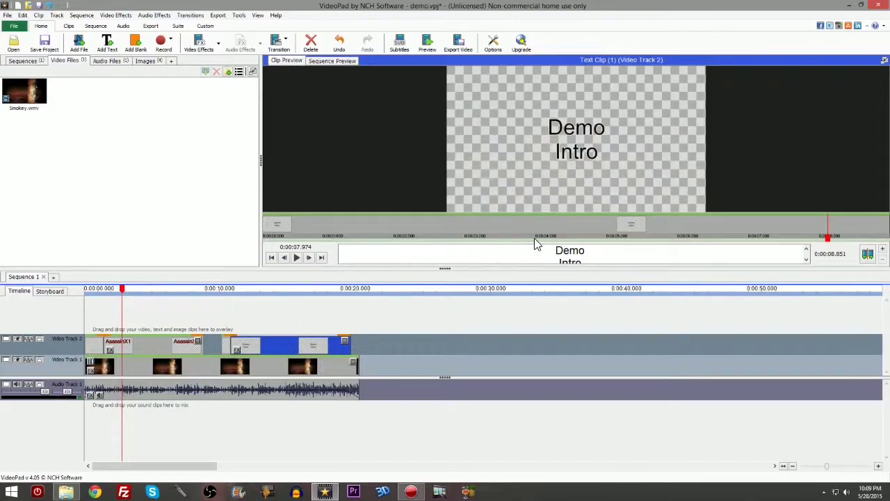
left_click(548, 253)
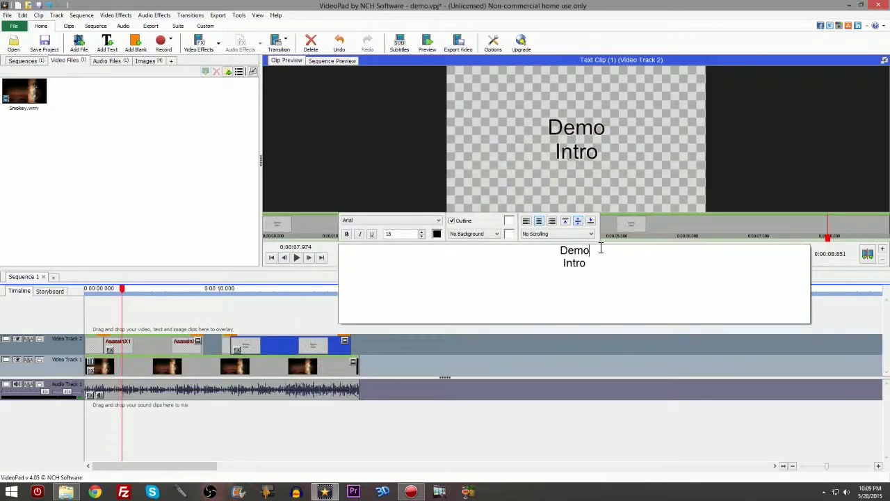
key("Delete")
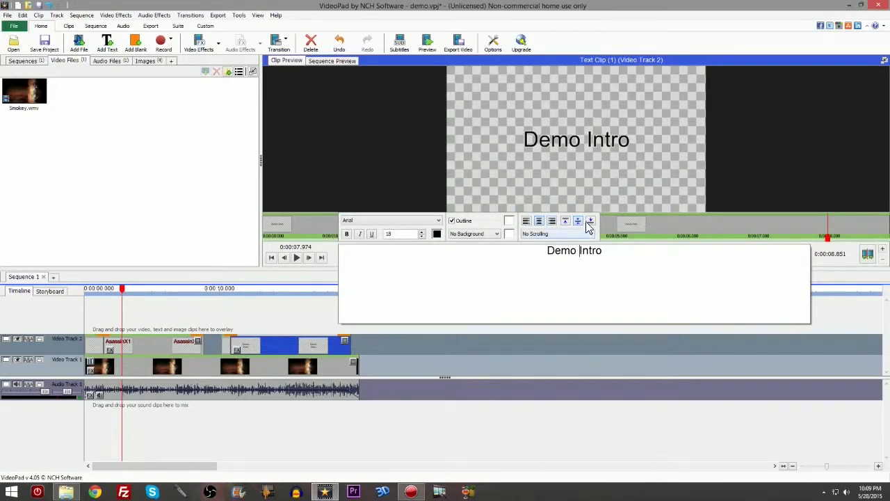
left_click(589, 222)
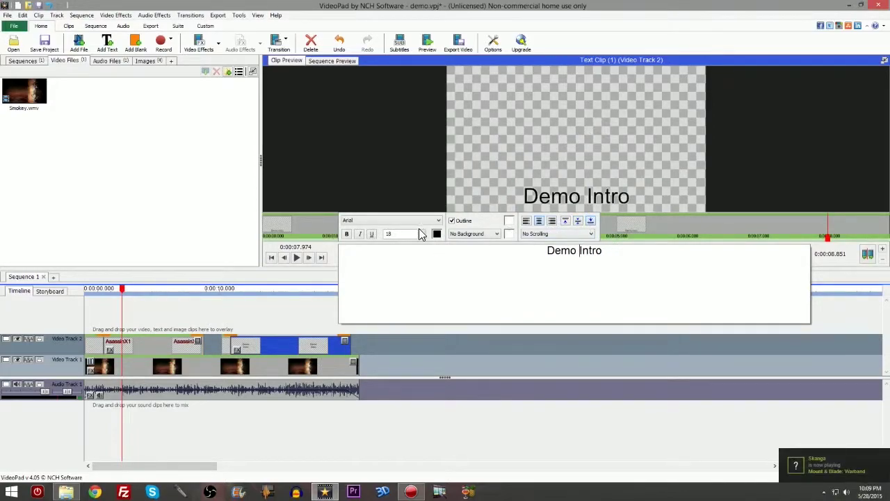
- Set the "Demo Intro" title's outline colour to red and its font size to 37
triple_click(552, 254)
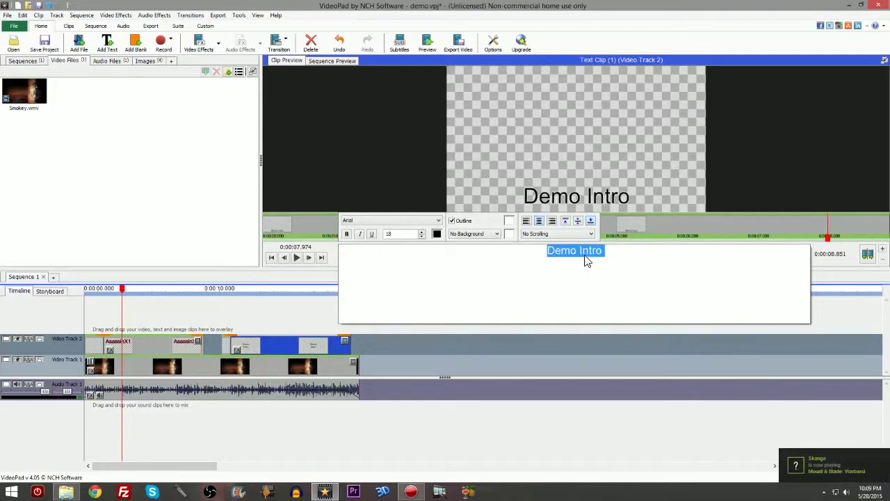
scroll(421, 234, "up", 5)
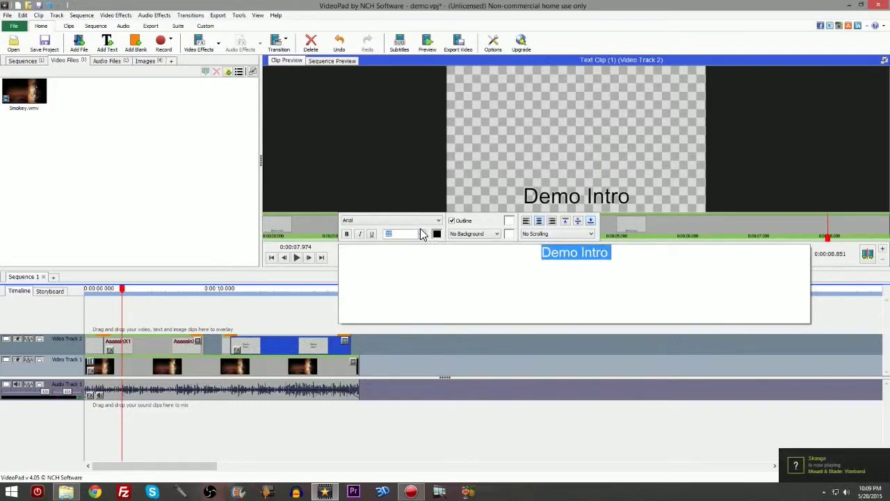
scroll(421, 234, "up", 5)
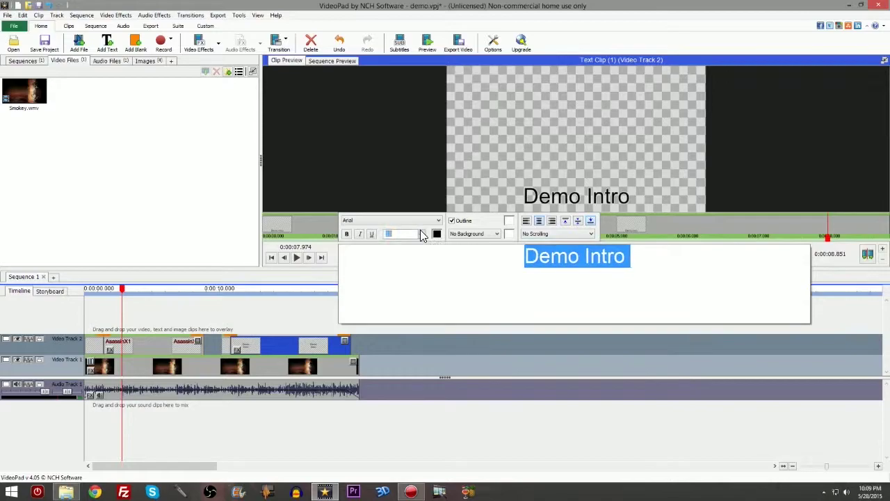
scroll(421, 234, "up", 1)
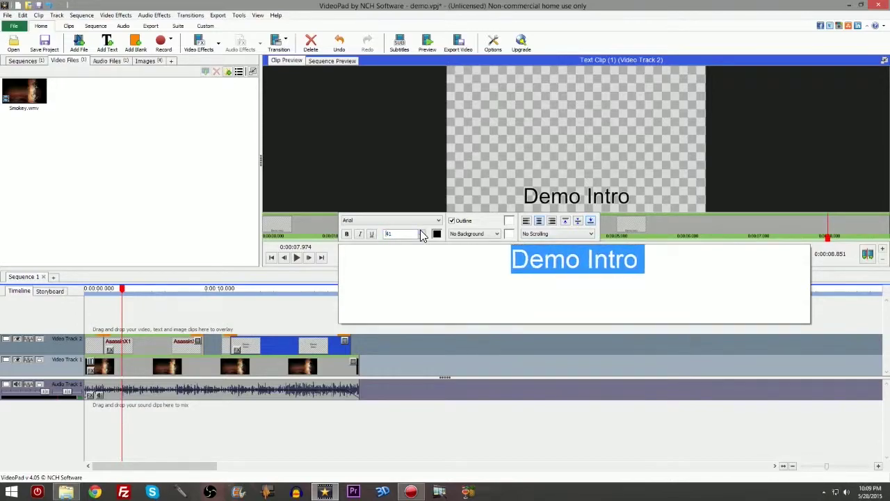
left_click(511, 232)
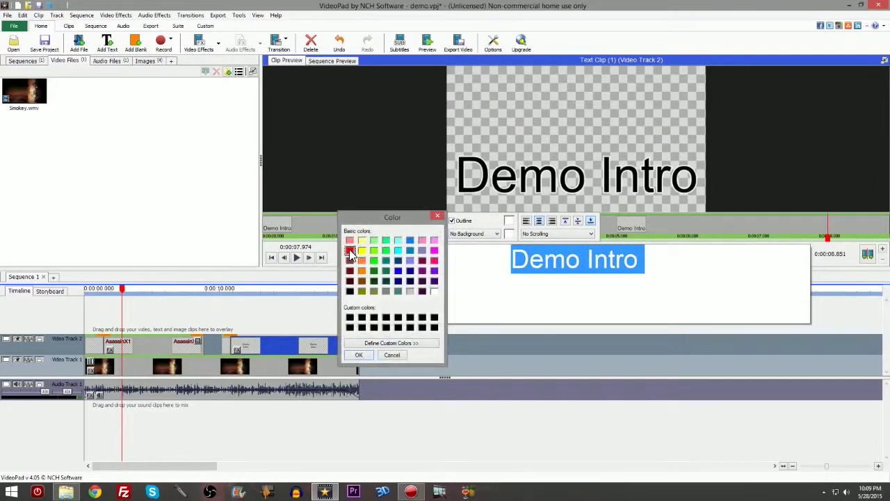
left_click(358, 356)
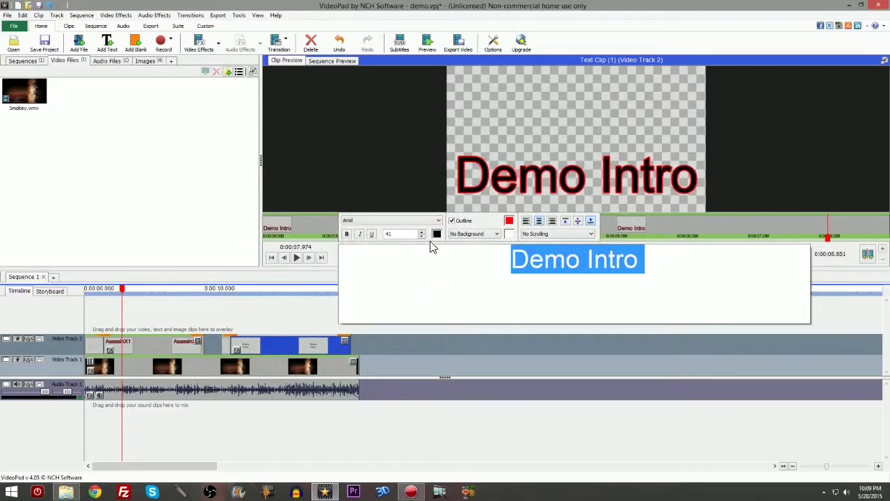
scroll(422, 237, "down", 4)
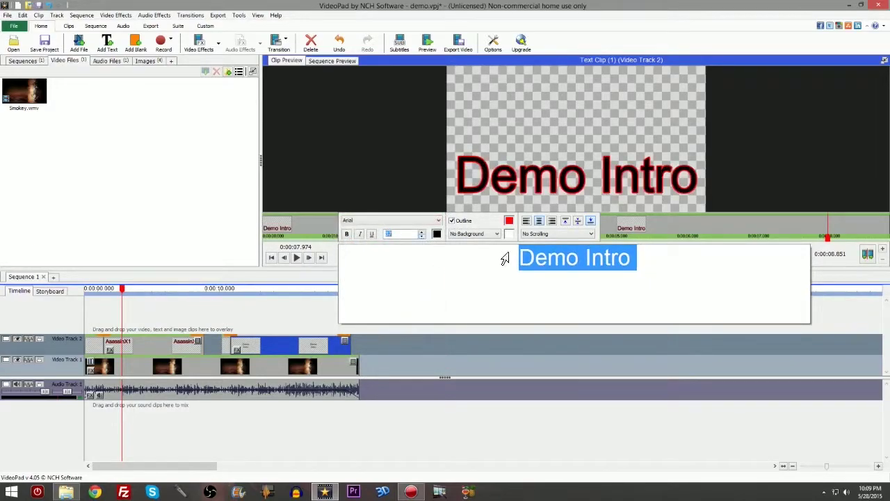
- Reduce the "Demo Intro" title's font size slightly and play the sequence from the beginning
scroll(422, 237, "down", 1)
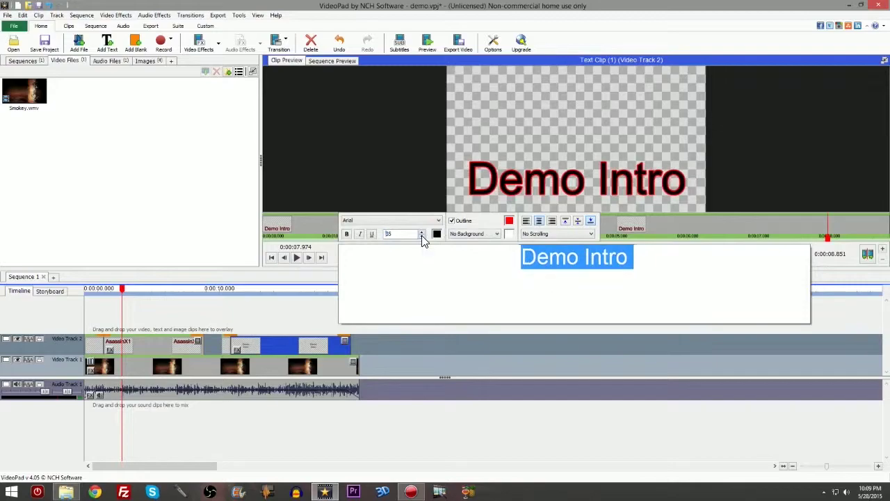
left_click(666, 226)
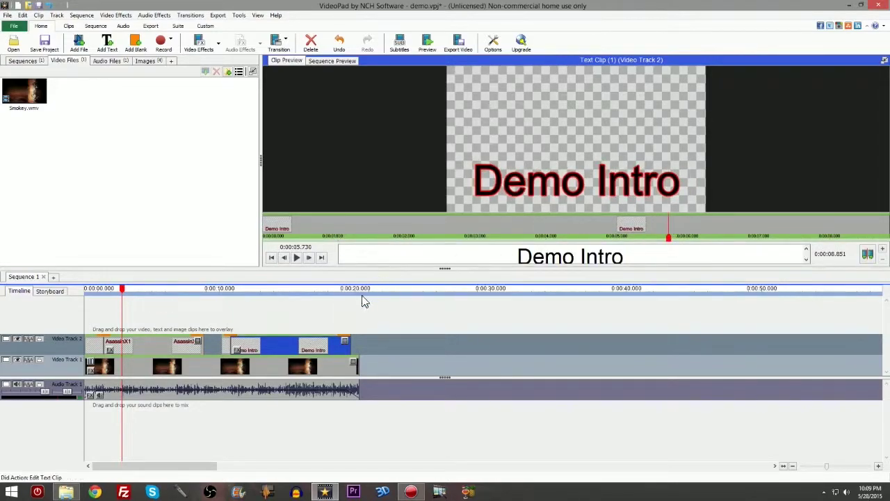
left_click_drag(120, 292, 86, 292)
left_click(318, 258)
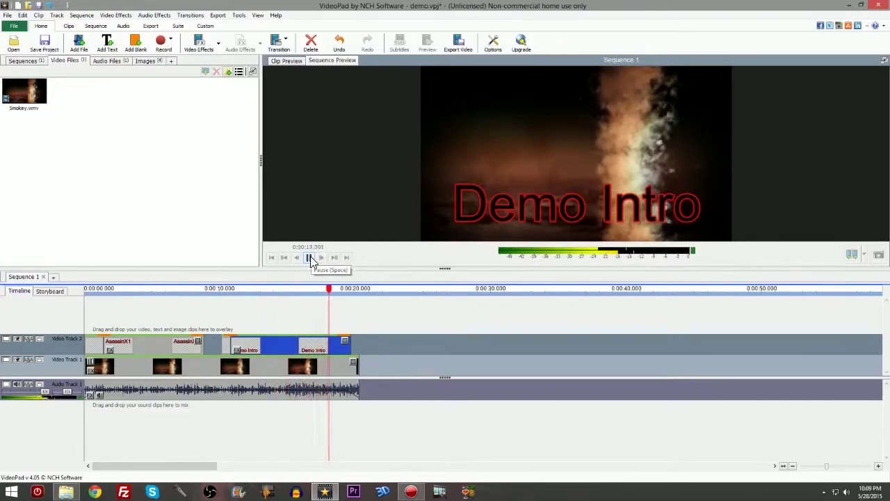
left_click(309, 258)
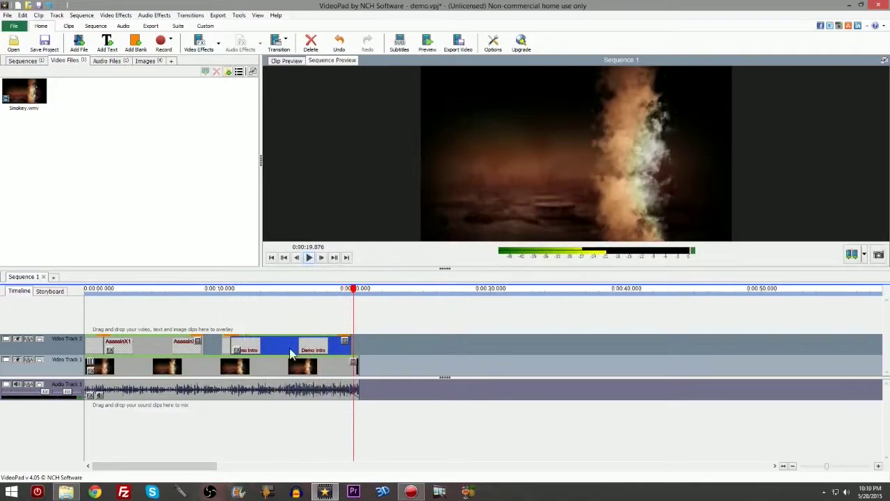
- Overlay the "Demo Intro" title on a third video track from about 0:00:08, and extend the first title to about 0:00:19
left_click_drag(293, 344, 344, 342)
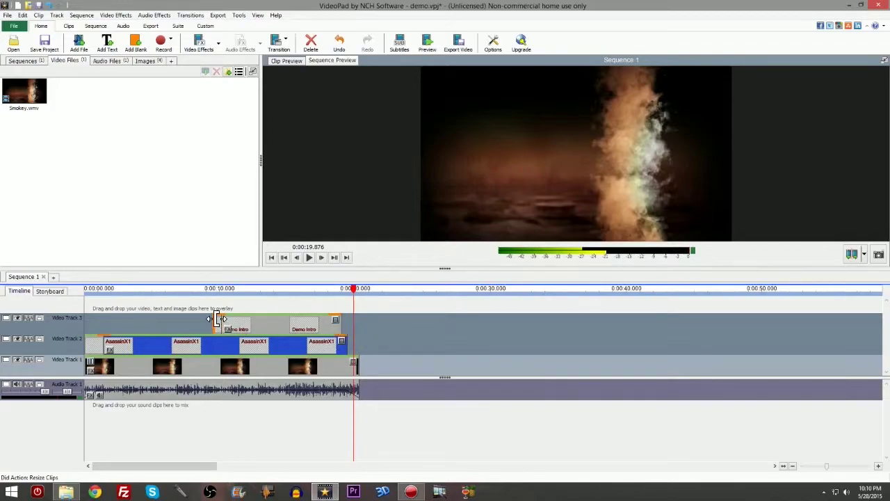
left_click_drag(217, 327, 196, 326)
left_click_drag(339, 331, 322, 328)
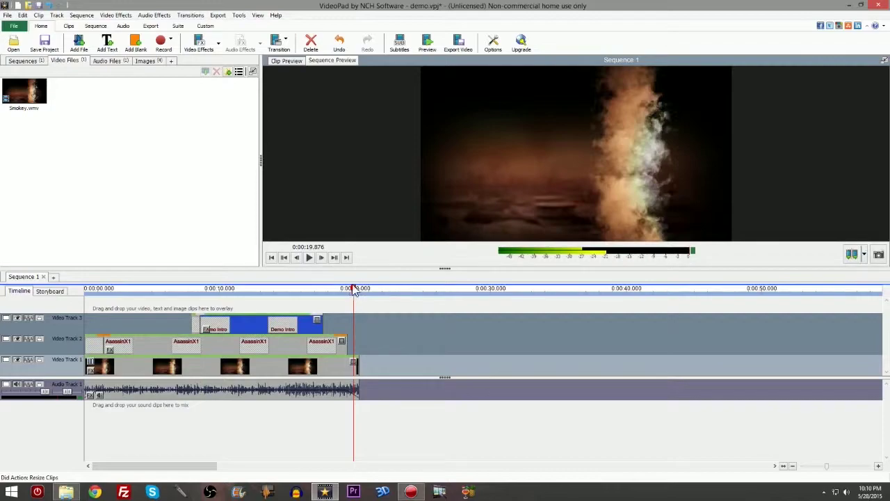
- Play the whole sequence from the start to review the overlapping titles
left_click(85, 289)
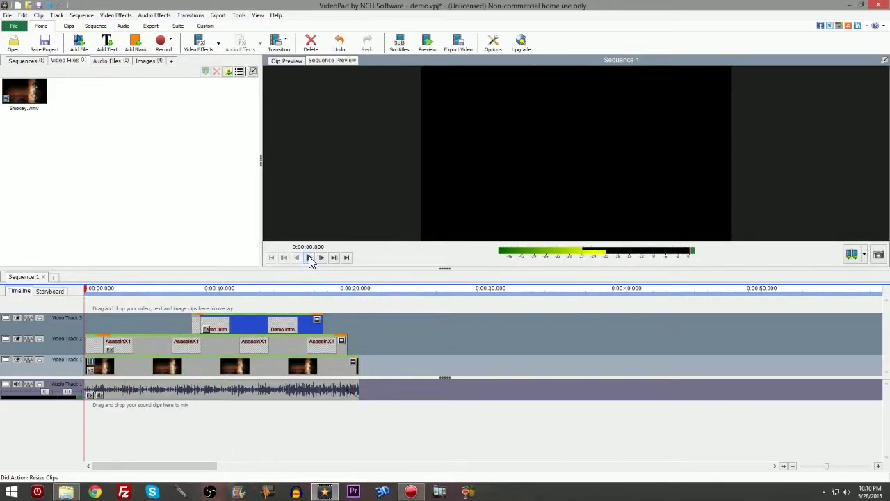
left_click(309, 257)
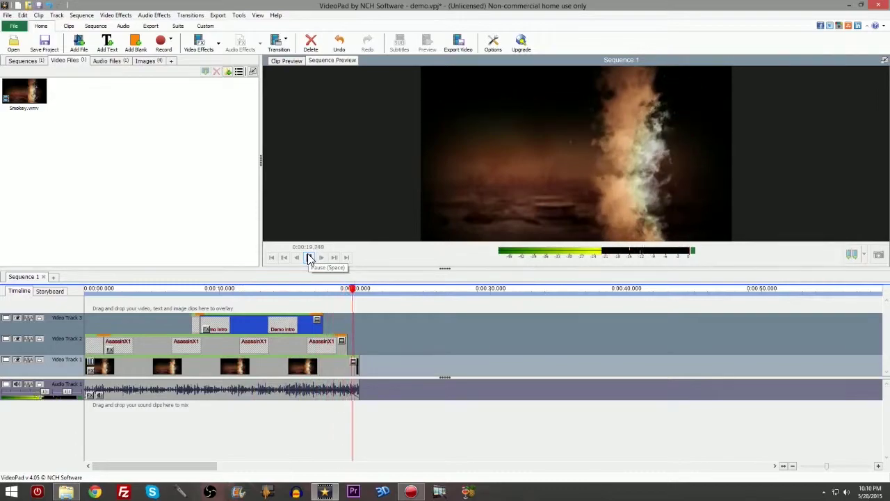
- Export the sequence as demo 2.mp4 in the Temp folder at 1920 x 1080 and a maximum of 60 frames per second
left_click(7, 14)
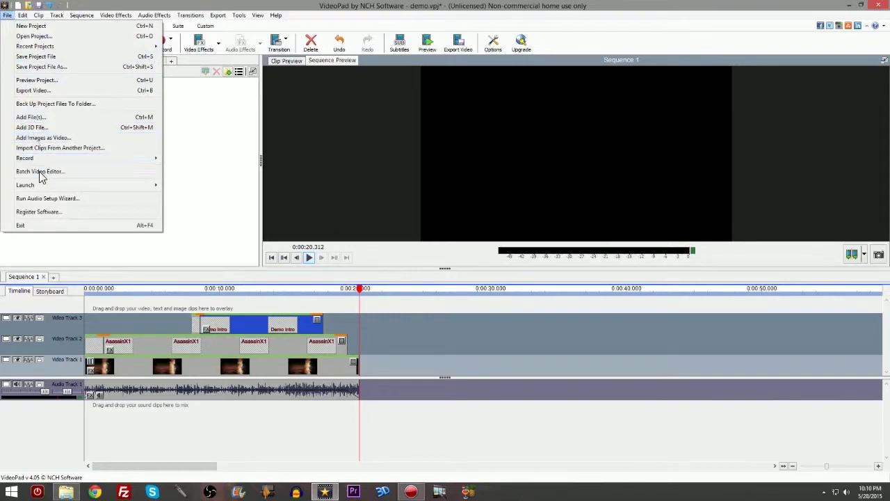
left_click(42, 90)
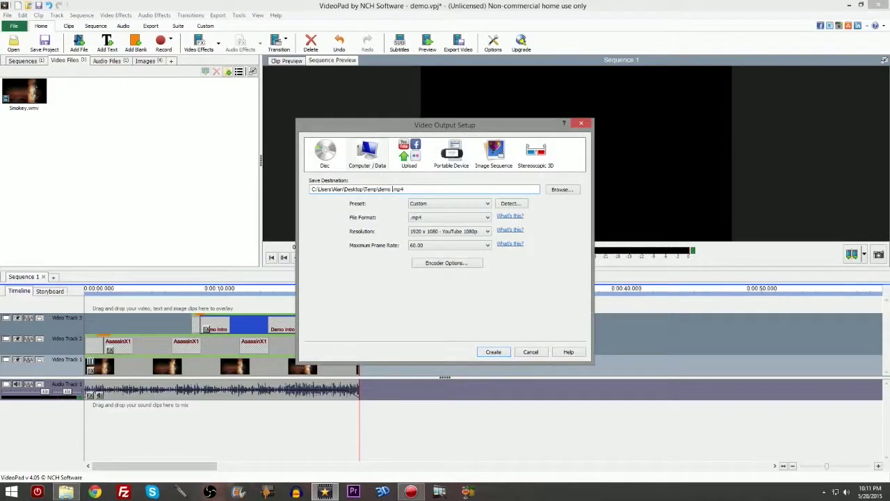
left_click(492, 352)
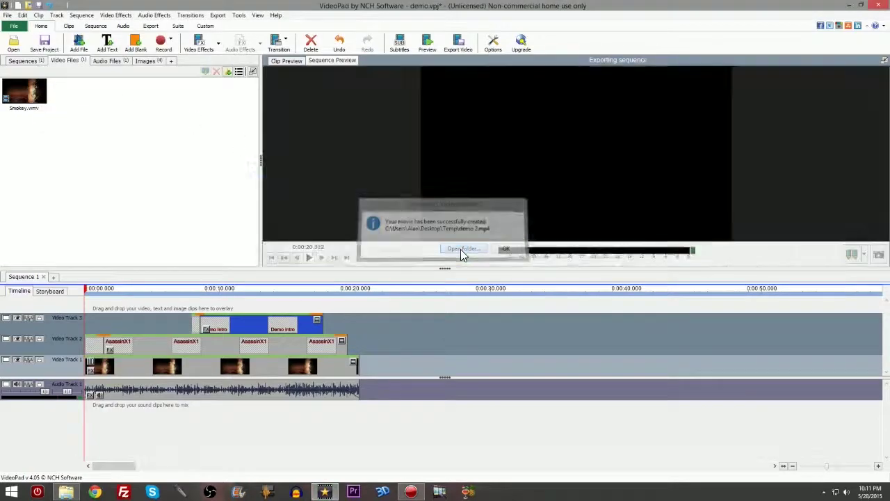
- Open the folder of the exported movie and close the video editor, discarding the unsaved project changes
left_click(460, 249)
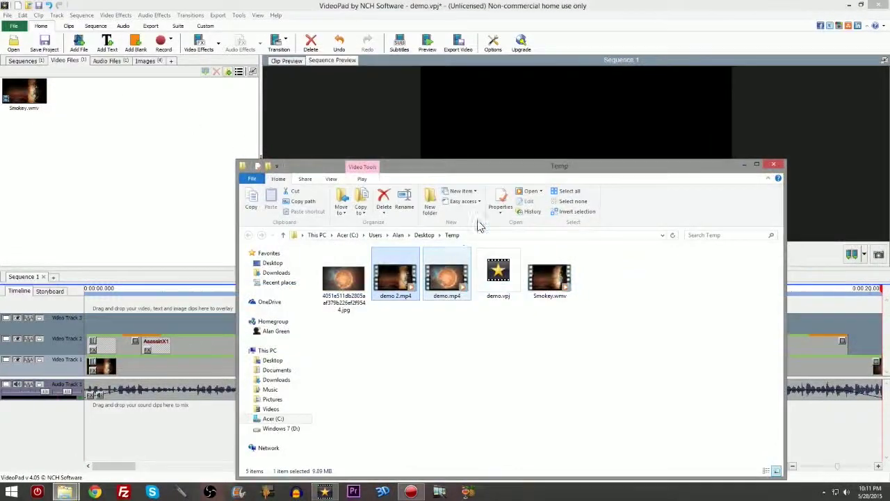
left_click(886, 7)
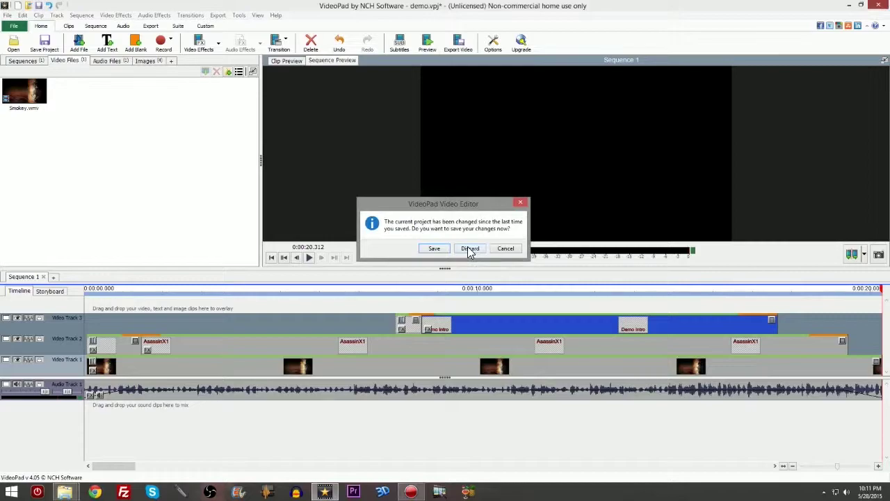
left_click(468, 251)
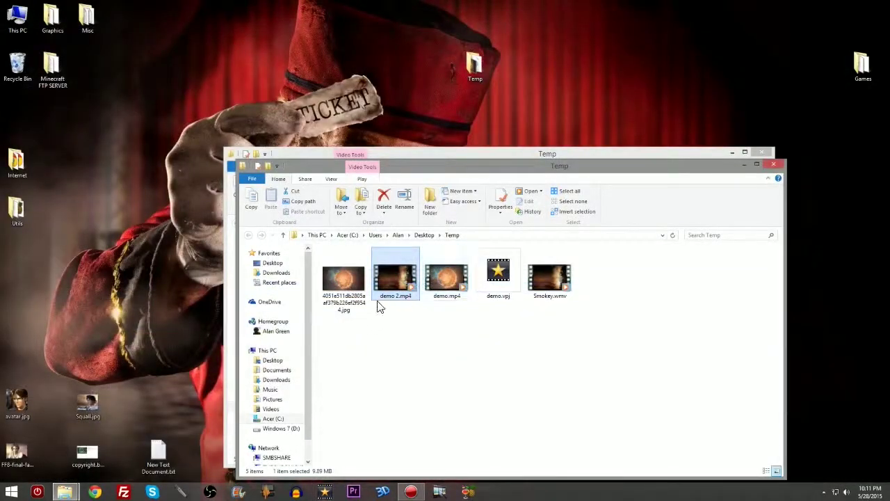
- Watch demo.mp4 full screen in Windows Media Player, then close the player
left_click(431, 276)
right_click(431, 276)
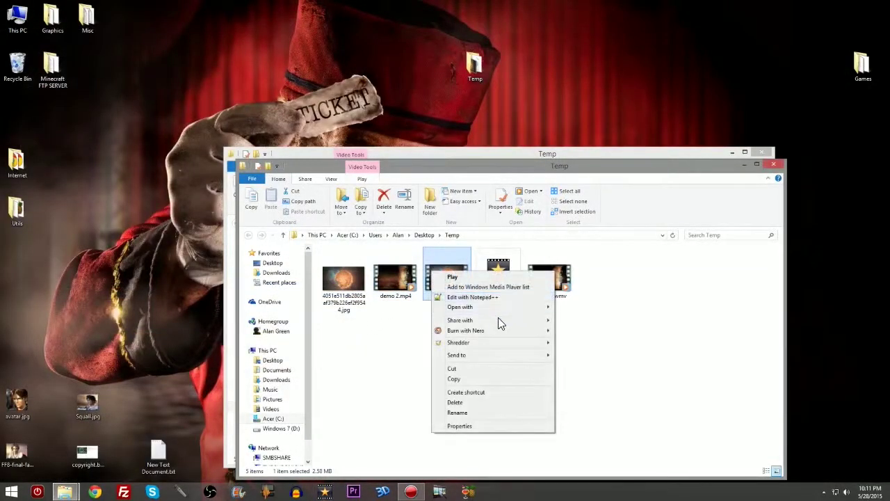
mouse_move(532, 307)
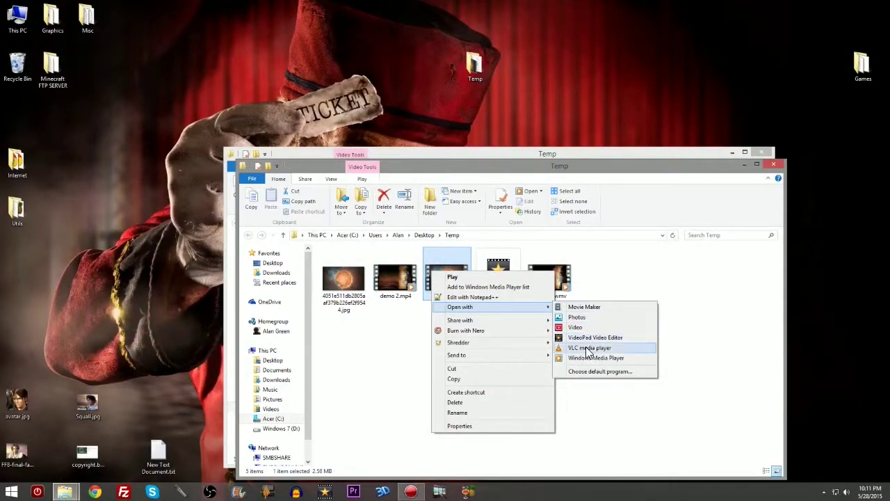
left_click(585, 358)
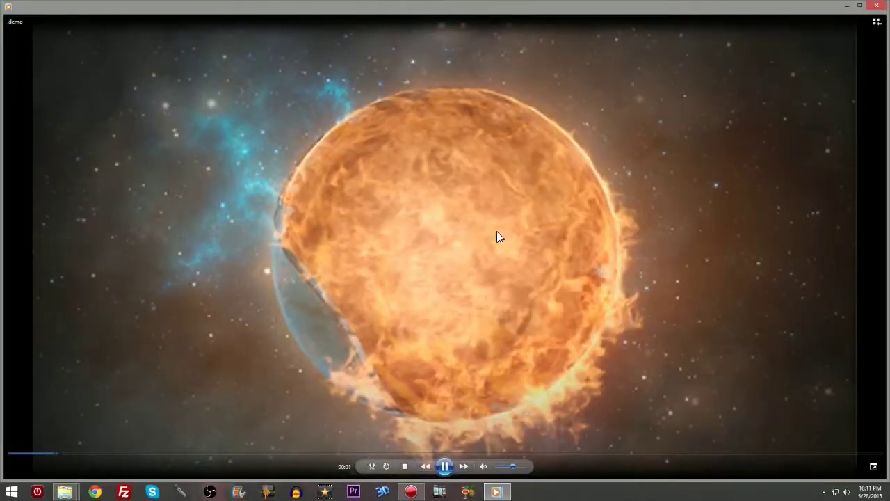
double_click(497, 231)
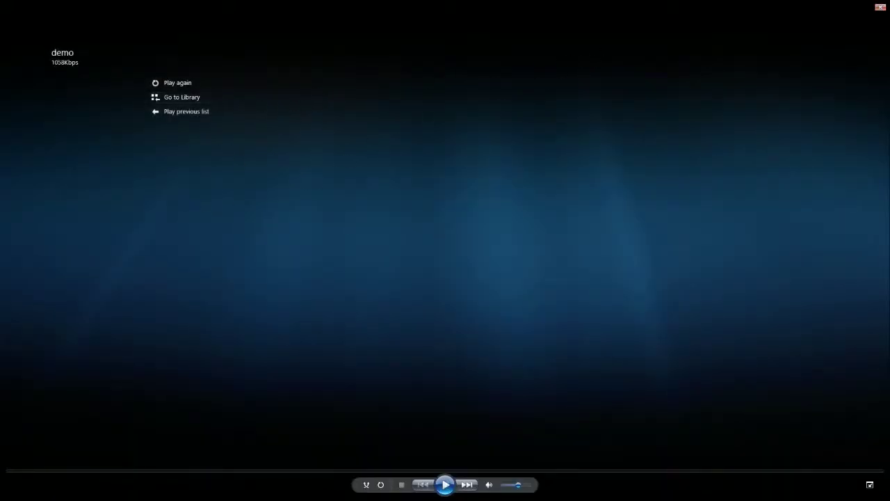
left_click(880, 7)
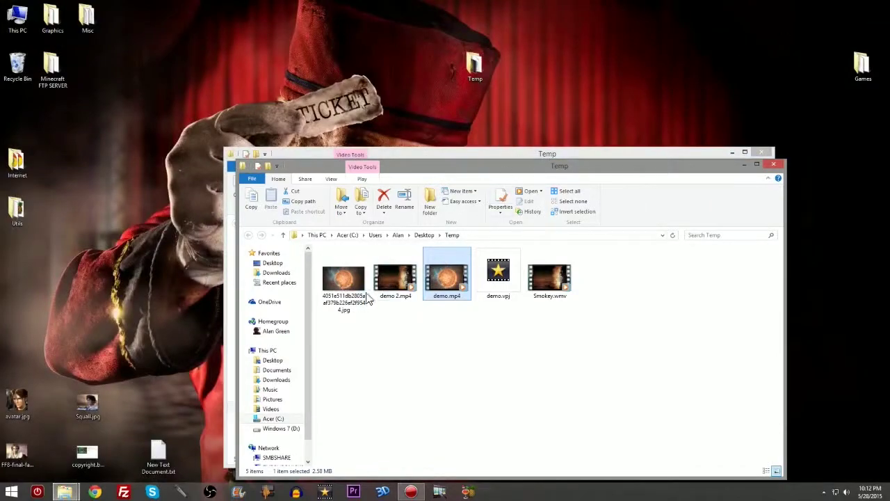
- Play demo 2.mp4 full screen in VLC media player
left_click(385, 278)
right_click(381, 273)
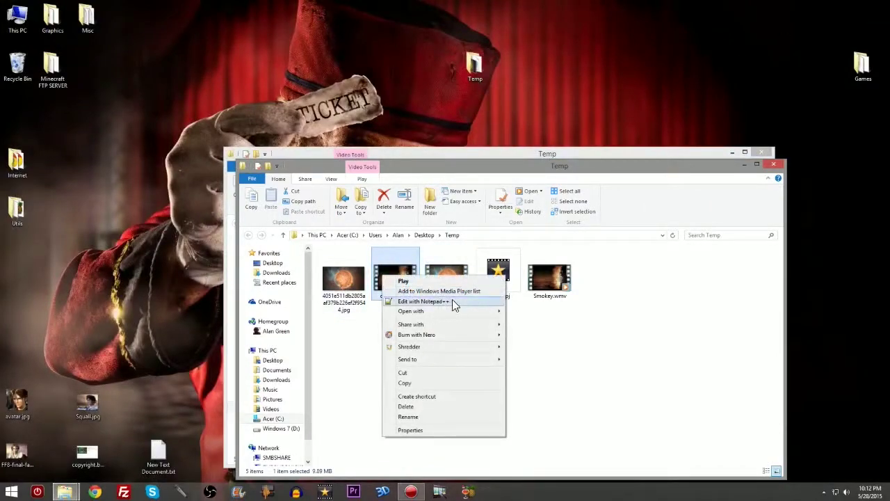
mouse_move(466, 312)
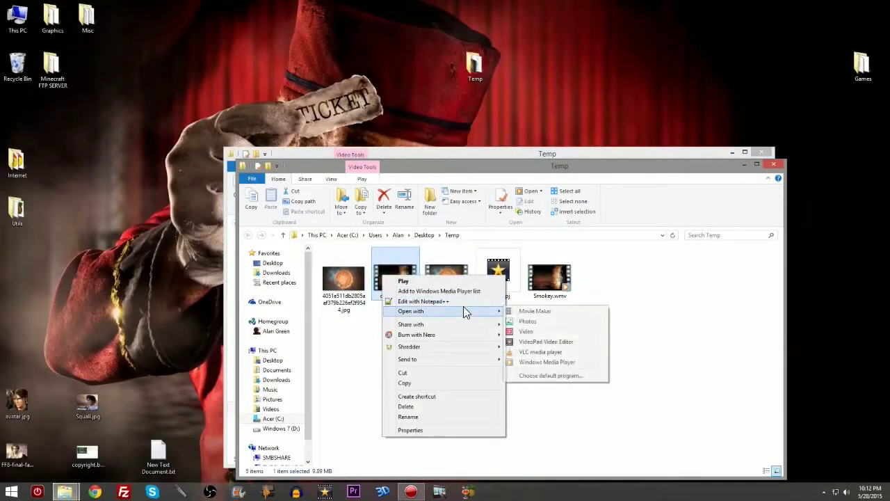
left_click(546, 352)
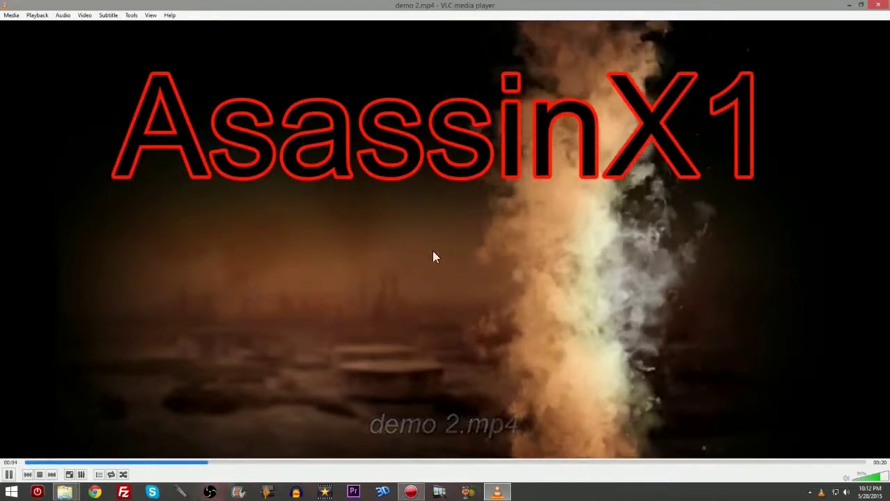
double_click(432, 252)
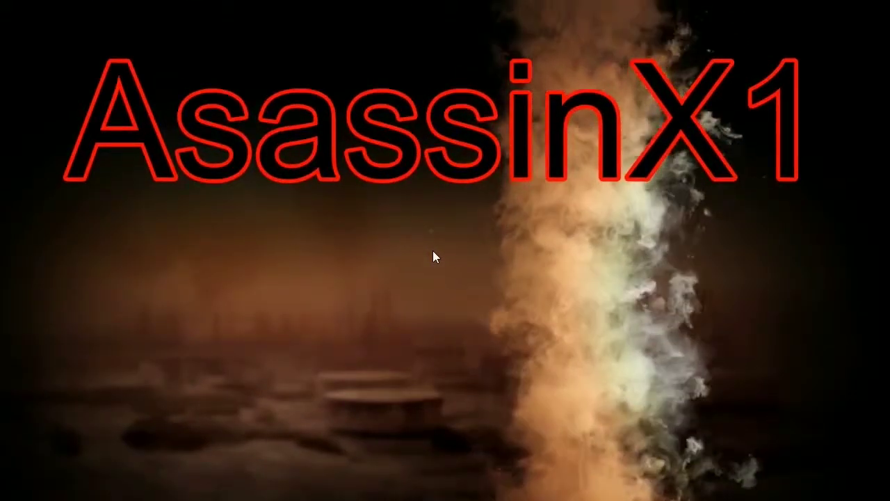